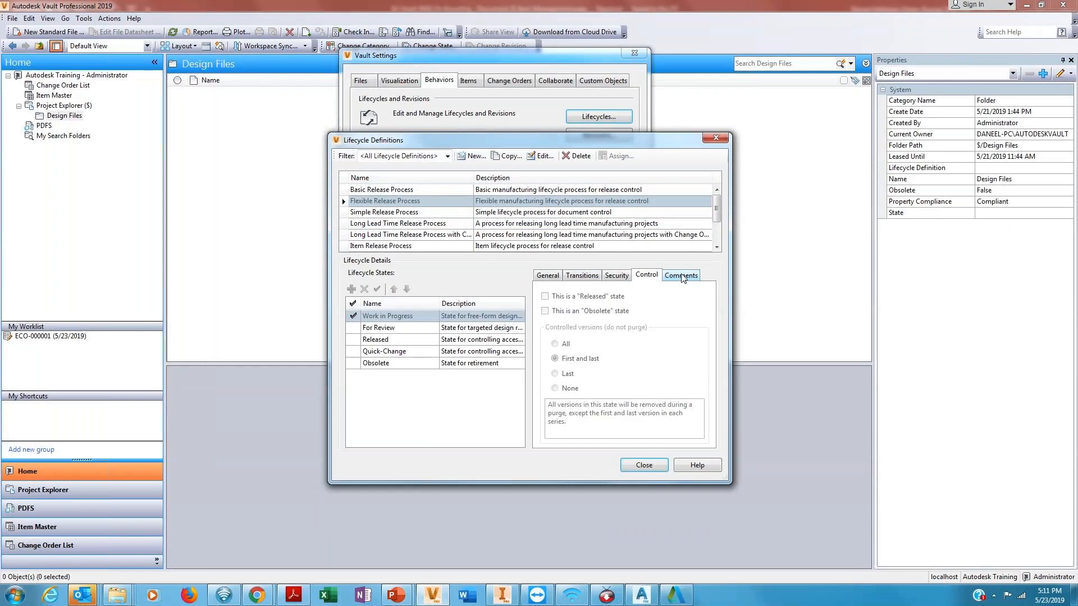
- Review the For Review comments of the Flexible Release Process, then the Simple and Basic Release Process states, including the Obsolete state's transitions
{"action": "left_click", "coordinate": [401, 328]}
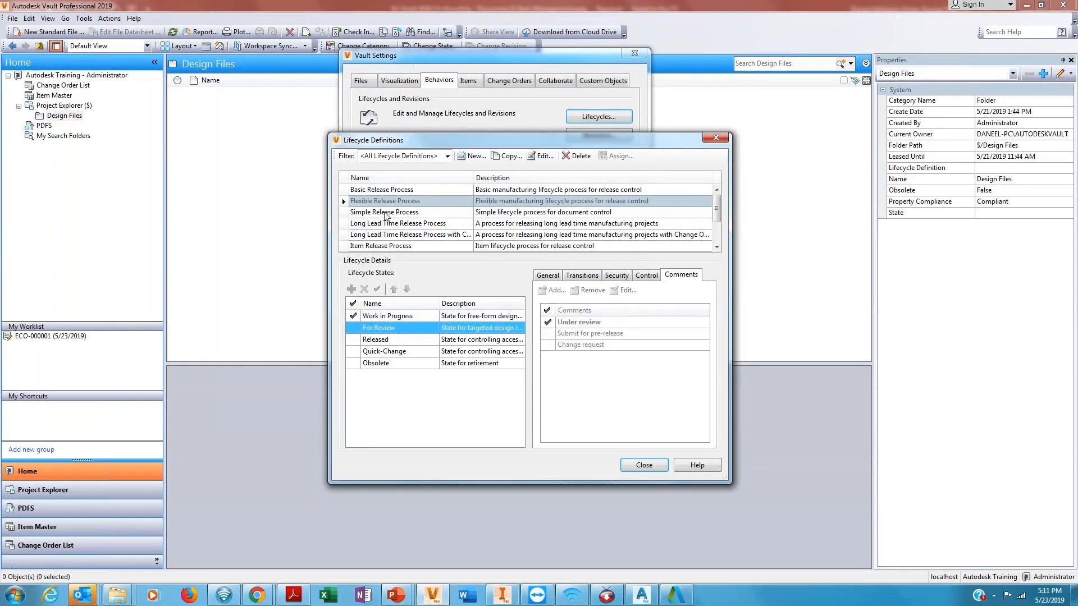
{"action": "left_click", "coordinate": [384, 213]}
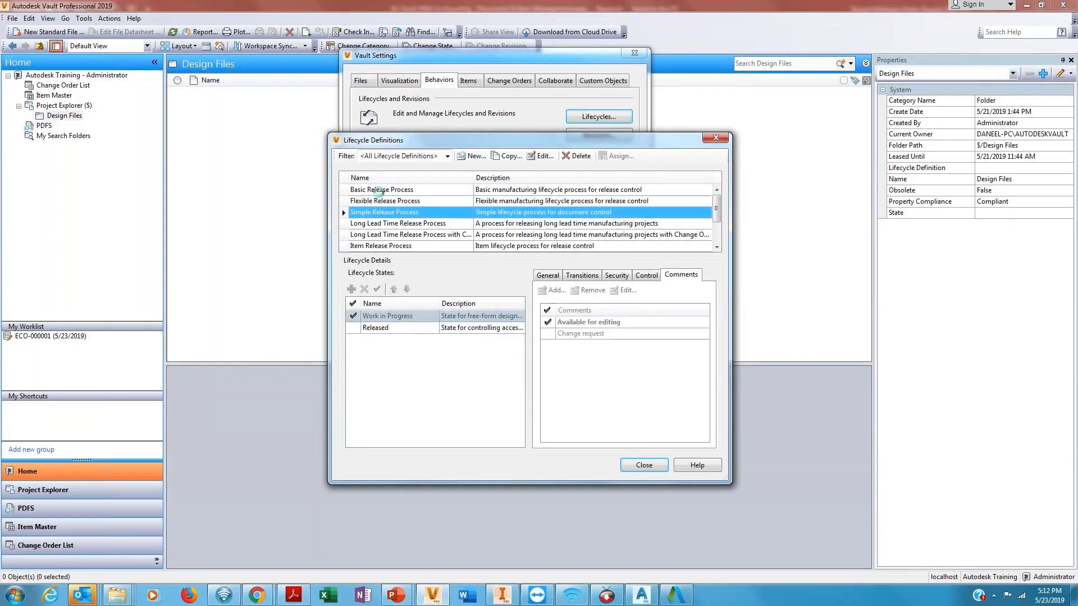
{"action": "left_click", "coordinate": [380, 190]}
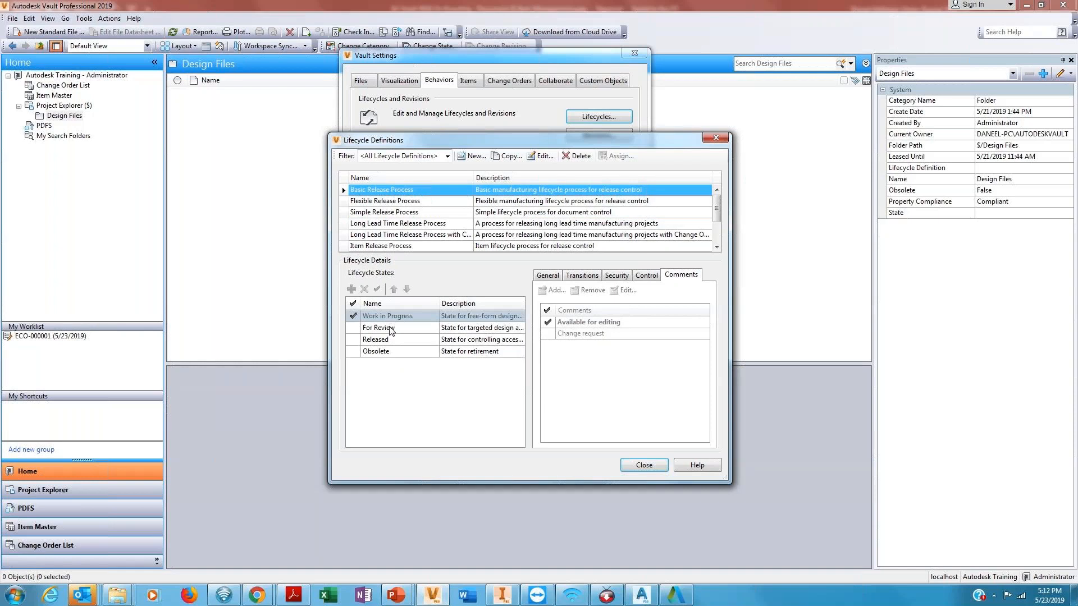
{"action": "left_click", "coordinate": [388, 329]}
{"action": "left_click", "coordinate": [386, 340]}
{"action": "left_click", "coordinate": [387, 352]}
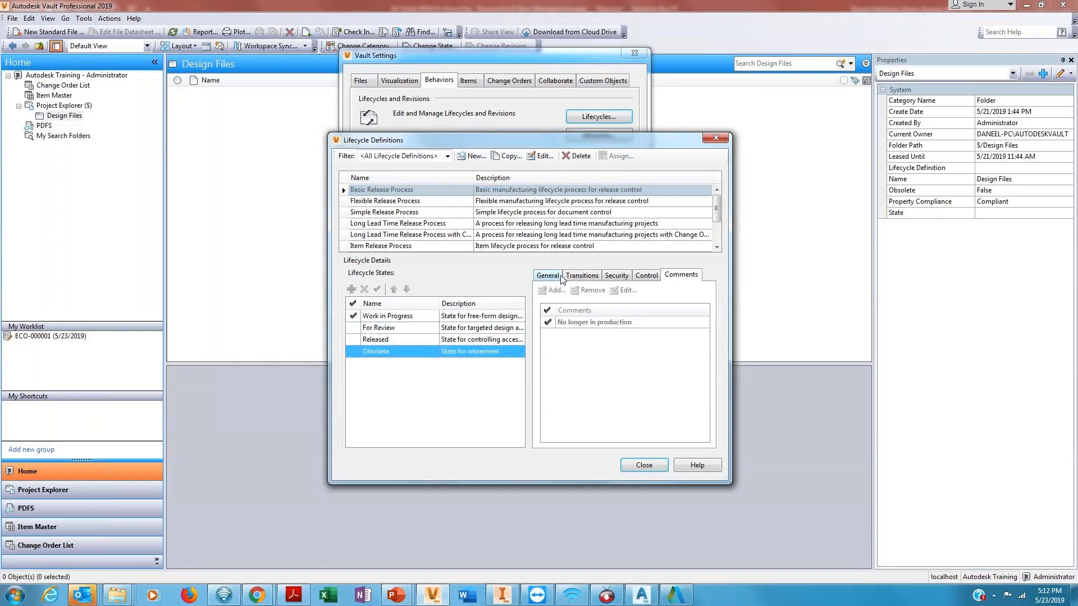
{"action": "left_click", "coordinate": [560, 276]}
{"action": "left_click", "coordinate": [581, 276]}
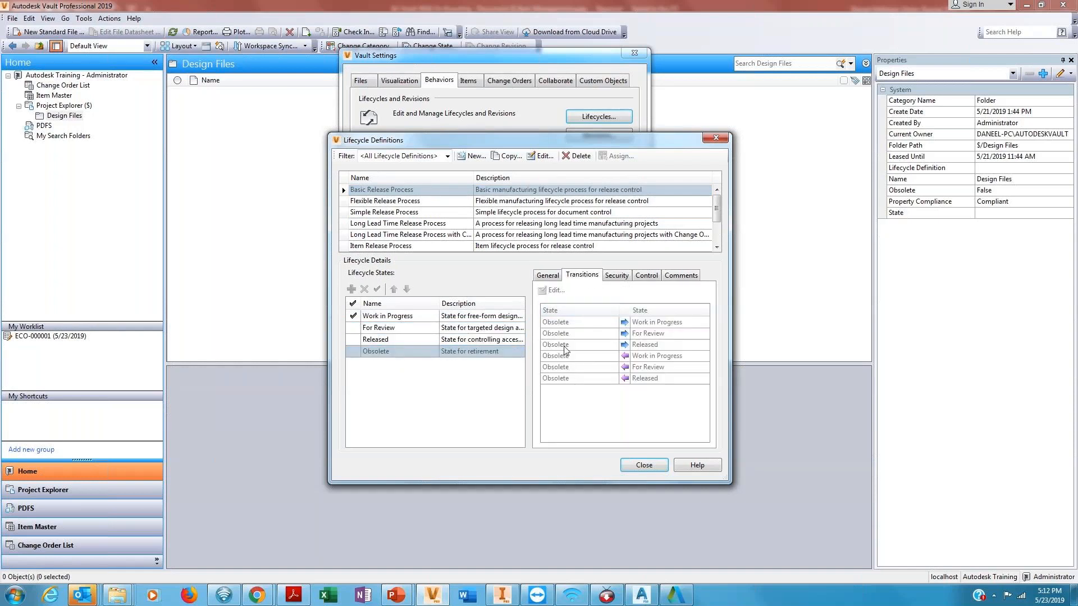
- Open the Basic Release Process definition for editing, examine its assignable categories and the Obsolete state's general details, and close it
{"action": "left_click", "coordinate": [543, 156]}
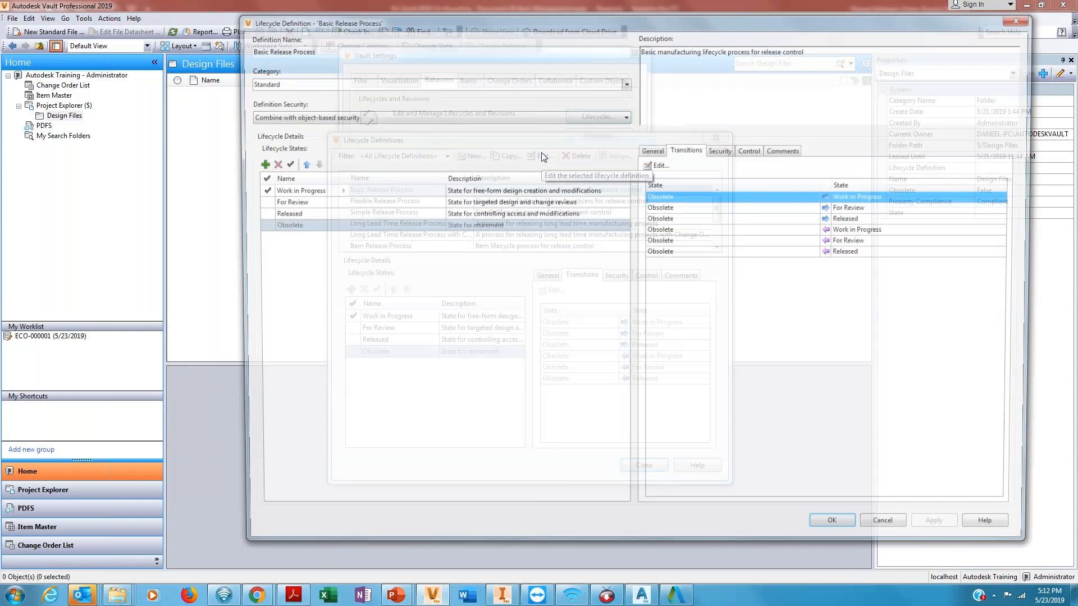
{"action": "left_click", "coordinate": [307, 84]}
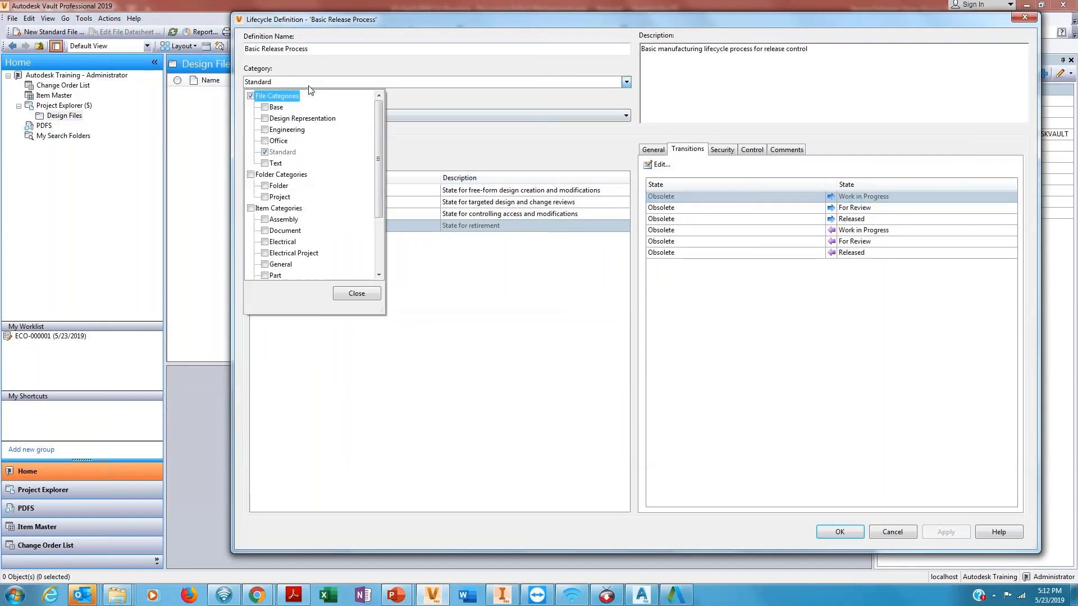
{"action": "left_click_drag", "start_coordinate": [378, 174], "coordinate": [377, 151]}
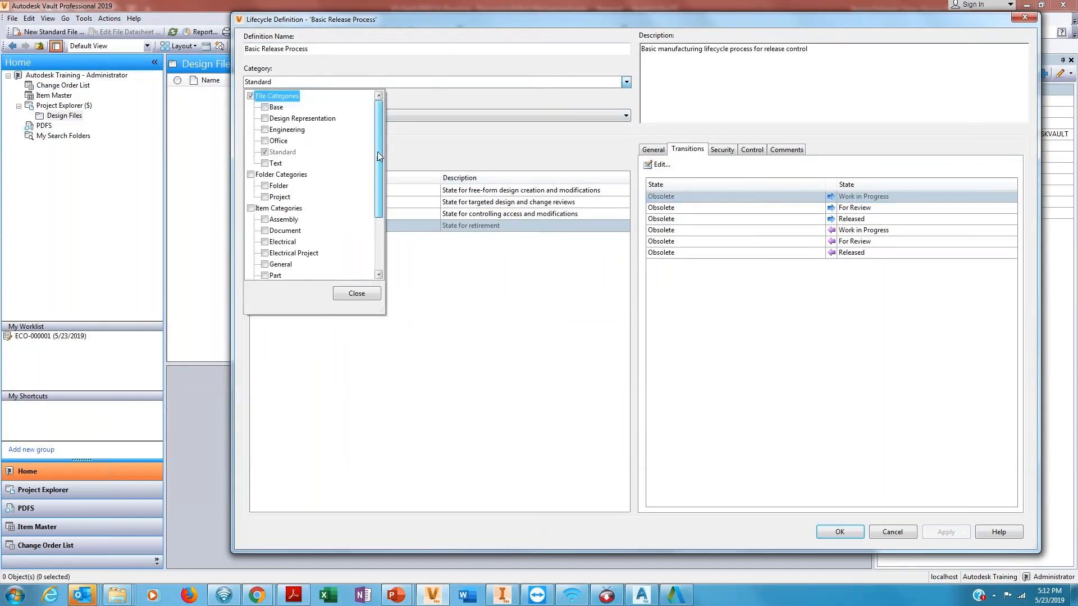
{"action": "left_click", "coordinate": [357, 297]}
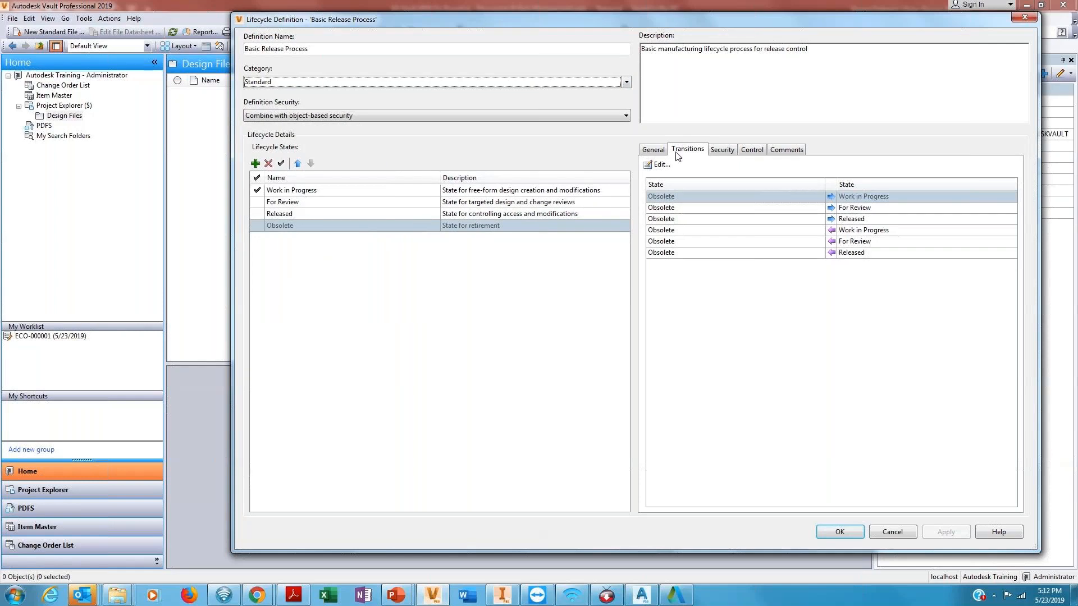
{"action": "left_click", "coordinate": [653, 149]}
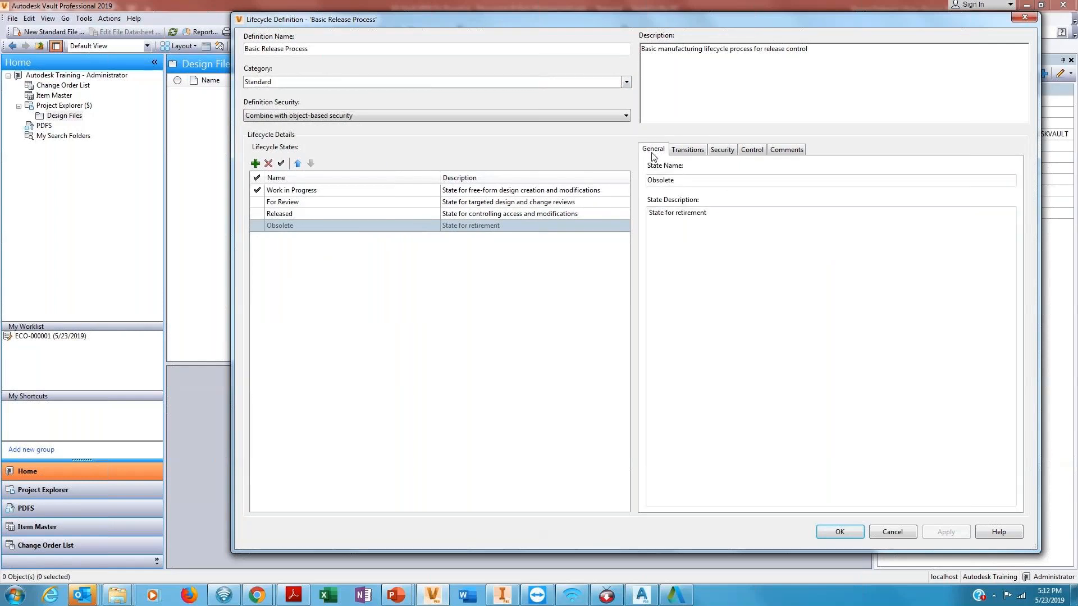
{"action": "left_click", "coordinate": [837, 533]}
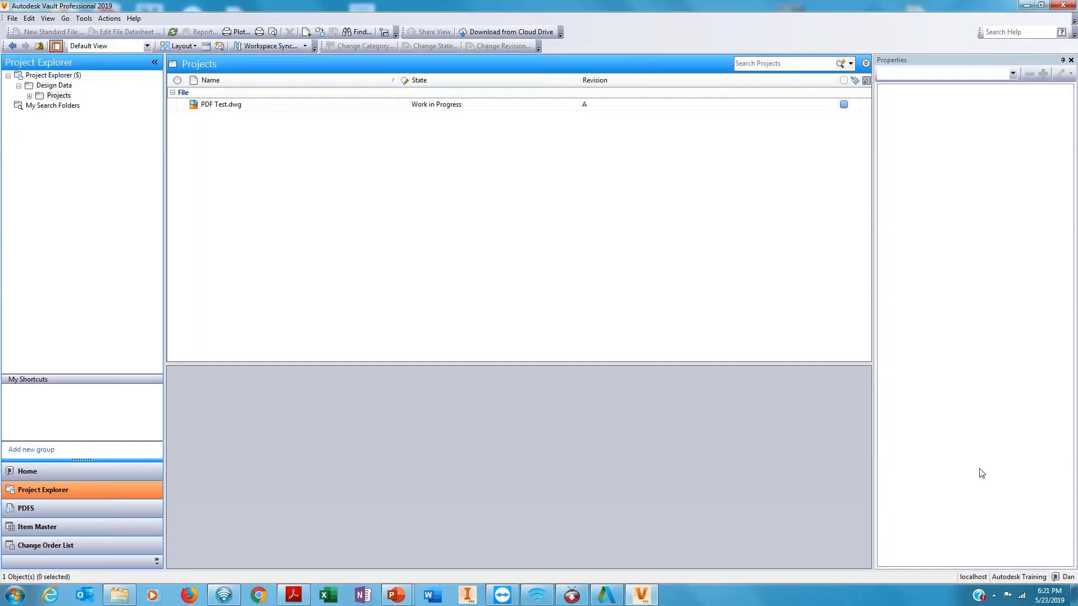
- Examine the version history of PDF Test.dwg, including who created the version and its comment
{"action": "left_click", "coordinate": [427, 108]}
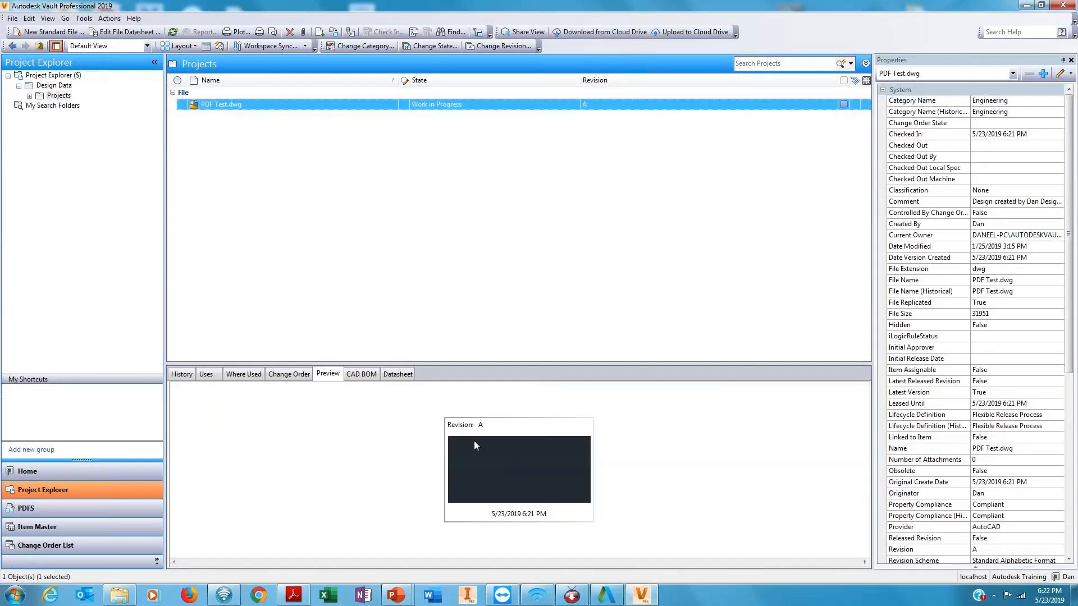
{"action": "left_click", "coordinate": [187, 378]}
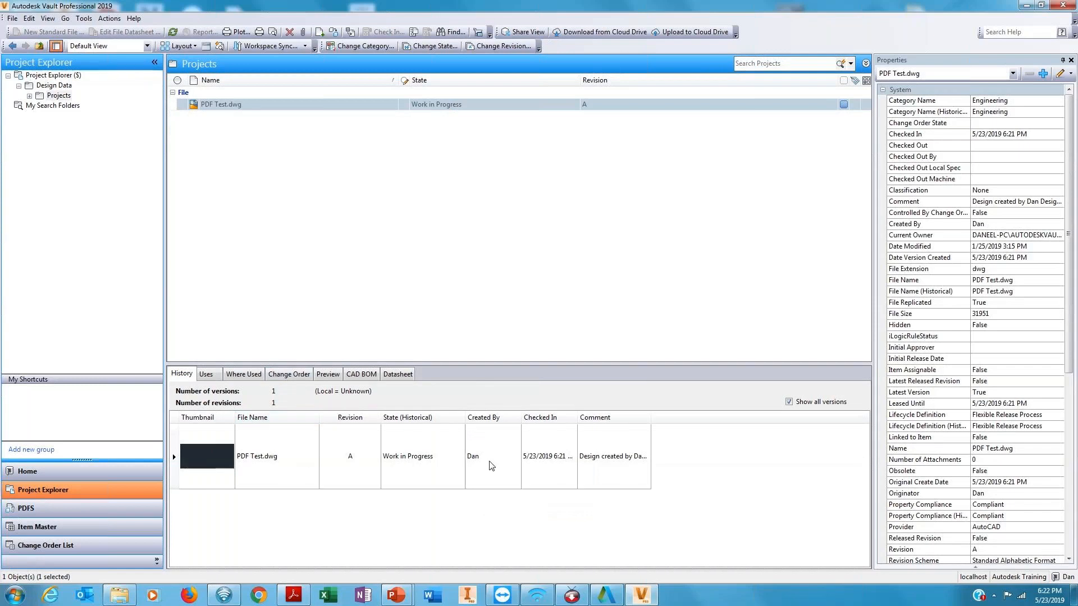
{"action": "left_click", "coordinate": [627, 470]}
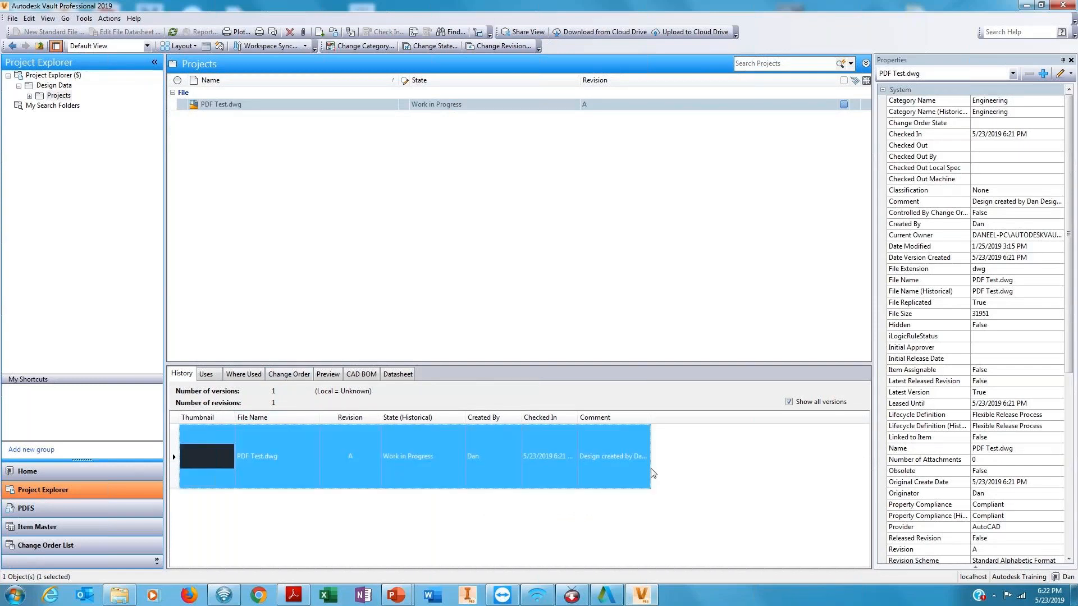
- Start a lifecycle state change for PDF Test.dwg and enter a comment asking the reviewer to please review the design
{"action": "left_click", "coordinate": [451, 104]}
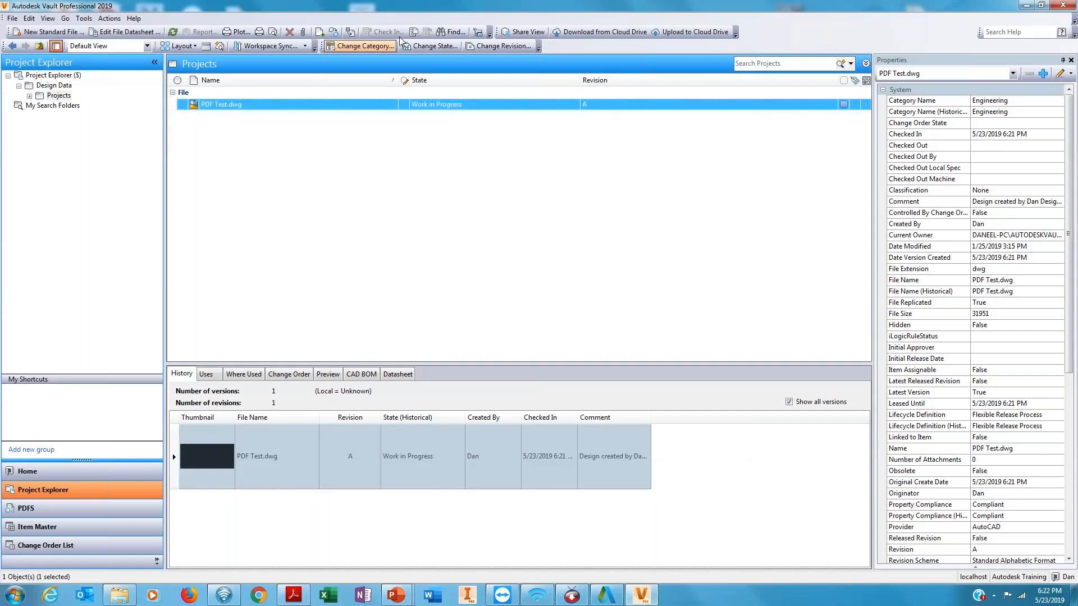
{"action": "left_click", "coordinate": [437, 46]}
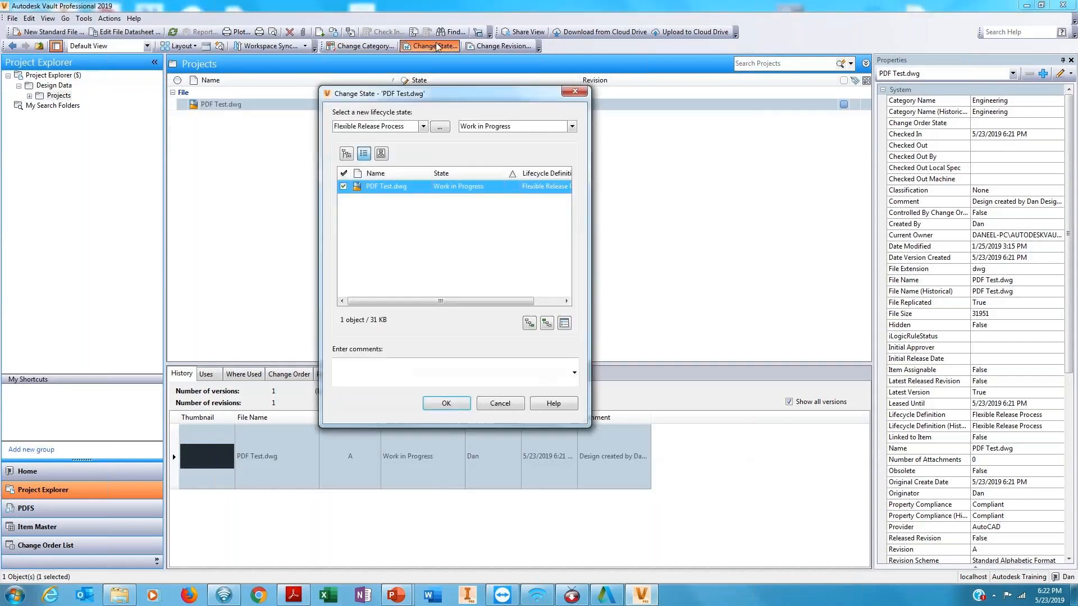
{"action": "left_click", "coordinate": [382, 126]}
{"action": "left_click", "coordinate": [382, 127]}
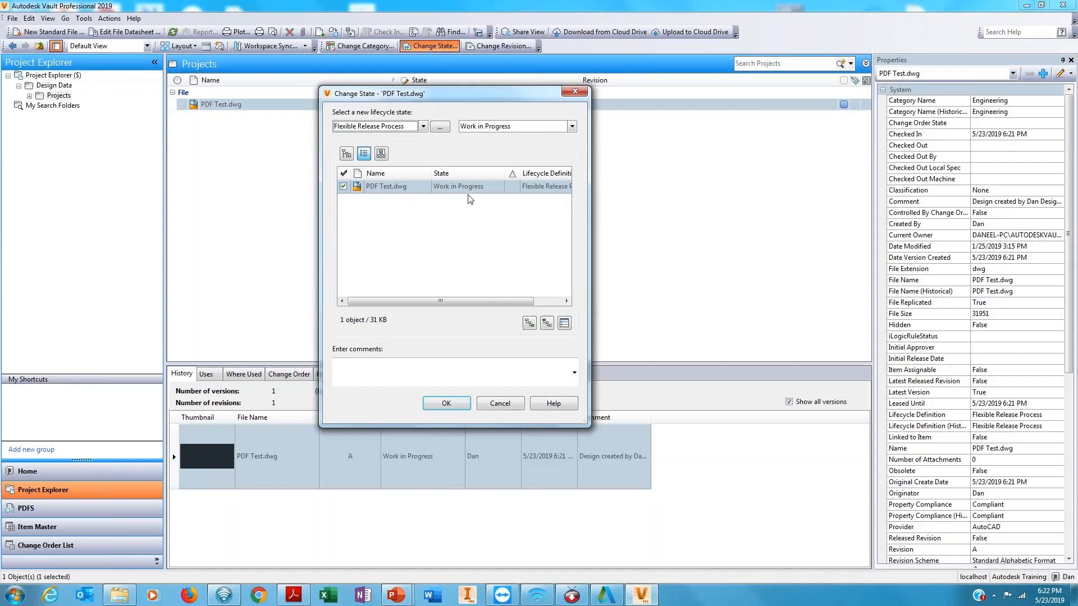
{"action": "left_click", "coordinate": [399, 366]}
{"action": "type", "text": "Hi Ray, please review the design?"}
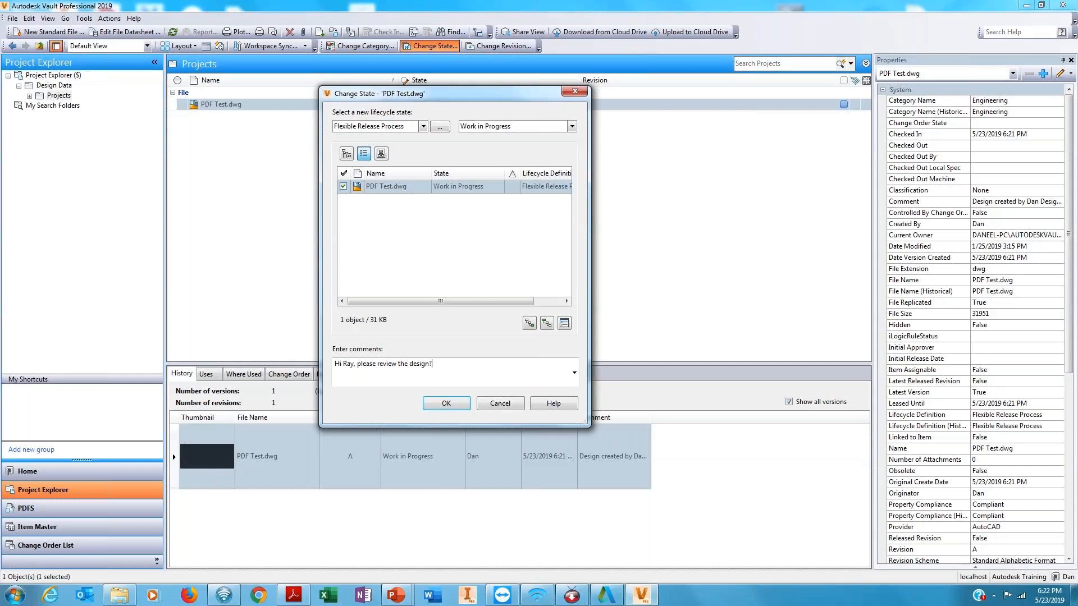
- Set the new lifecycle state to For Review, choose the previously entered review-request comment again, and apply the state change
{"action": "left_click", "coordinate": [493, 127]}
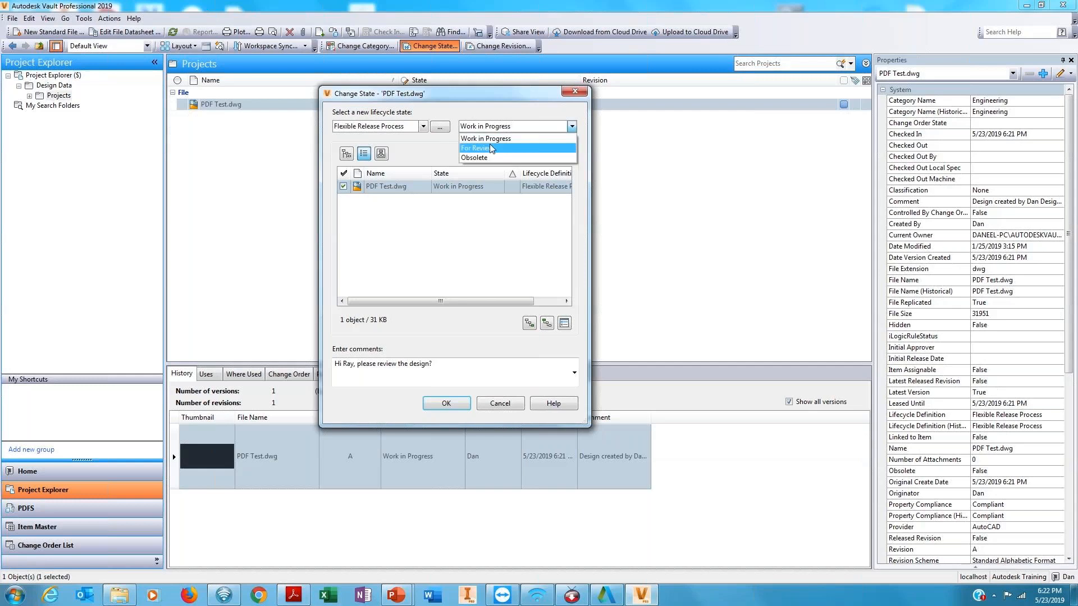
{"action": "left_click", "coordinate": [491, 148]}
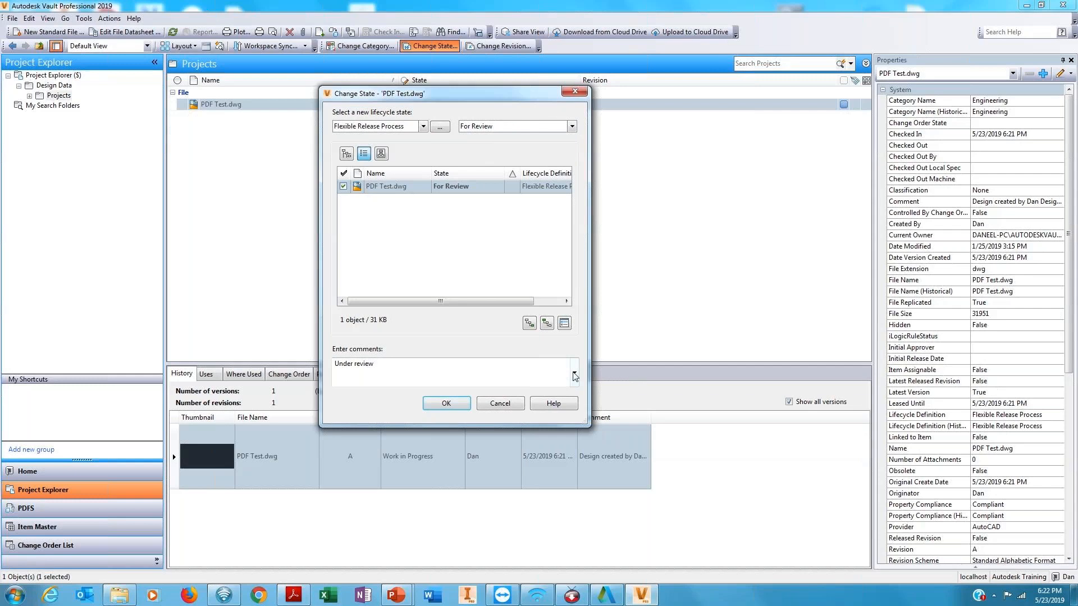
{"action": "left_click", "coordinate": [573, 375]}
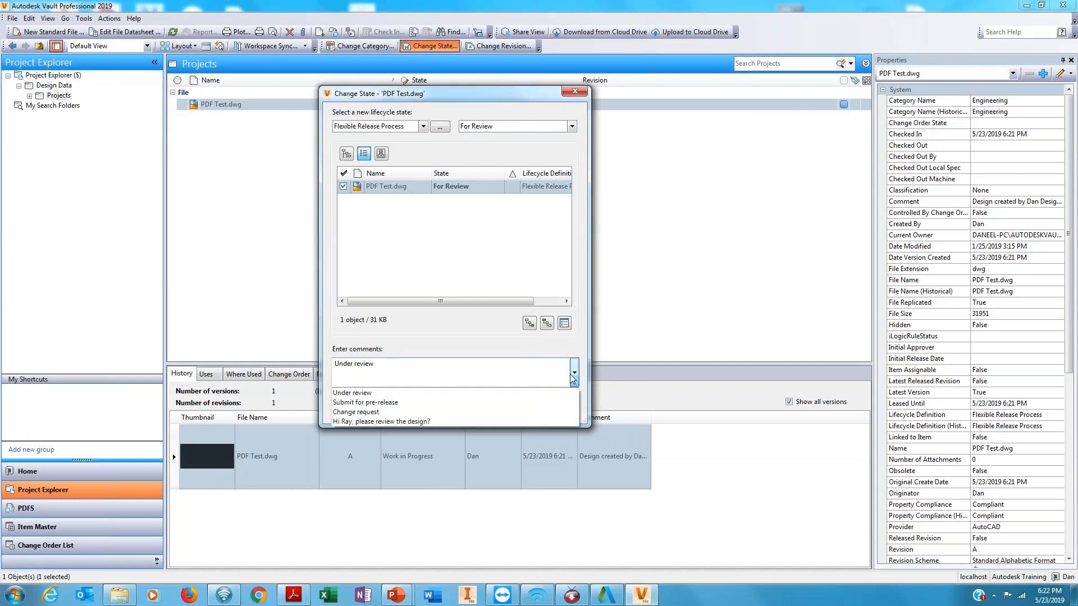
{"action": "left_click", "coordinate": [477, 421]}
{"action": "left_click", "coordinate": [446, 404]}
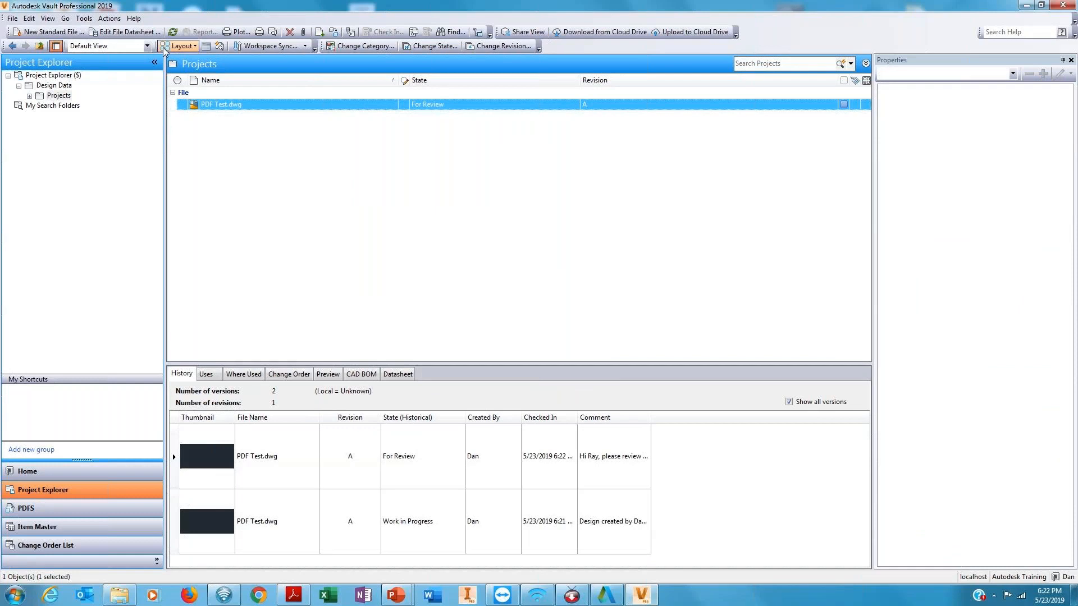
- Refresh the vault view and inspect the For Review and Work in Progress versions in the history of PDF Test.dwg
{"action": "left_click", "coordinate": [173, 32]}
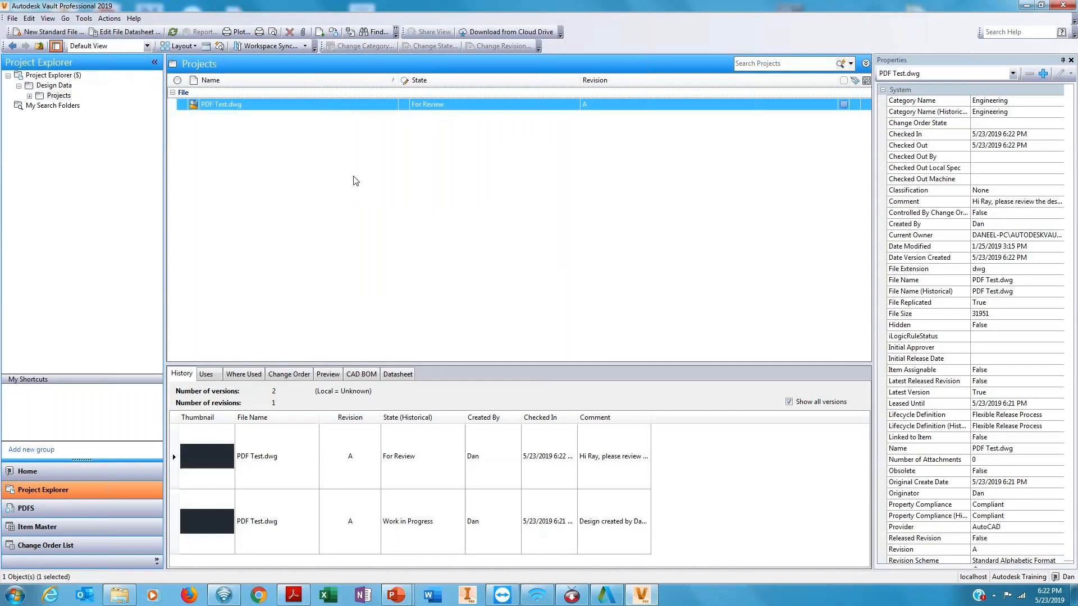
{"action": "left_click", "coordinate": [626, 469]}
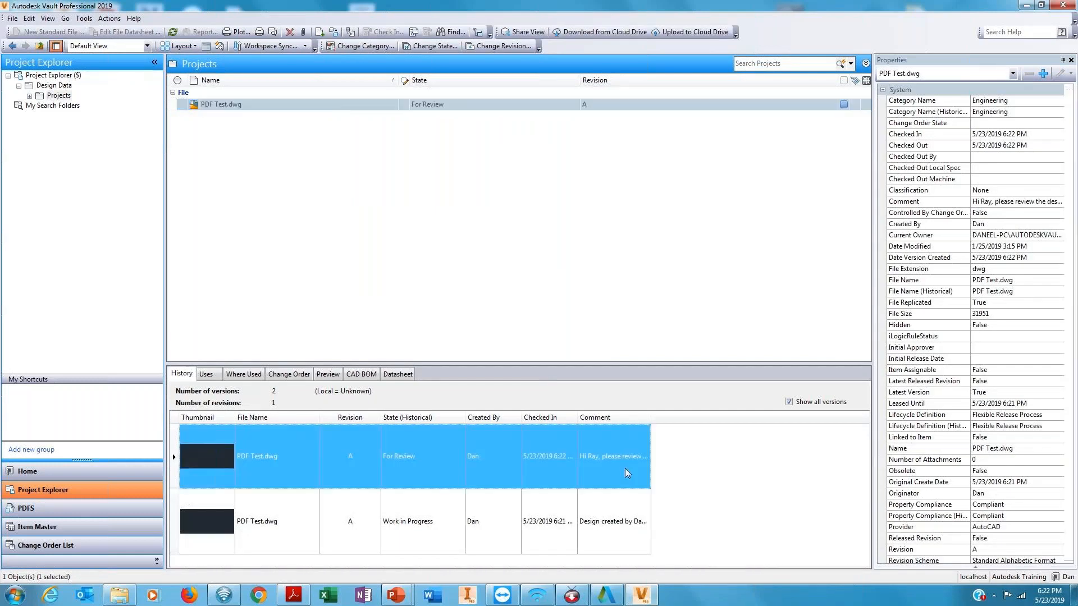
{"action": "left_click", "coordinate": [606, 525]}
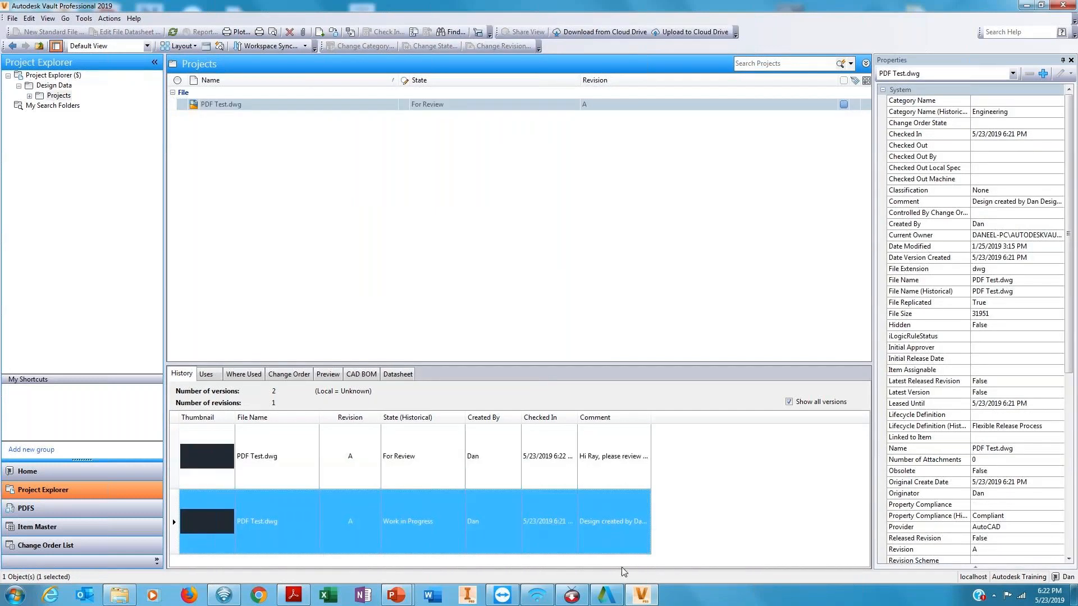
- Log out of the vault and log back in with the reviewer's user name
{"action": "left_click", "coordinate": [12, 18]}
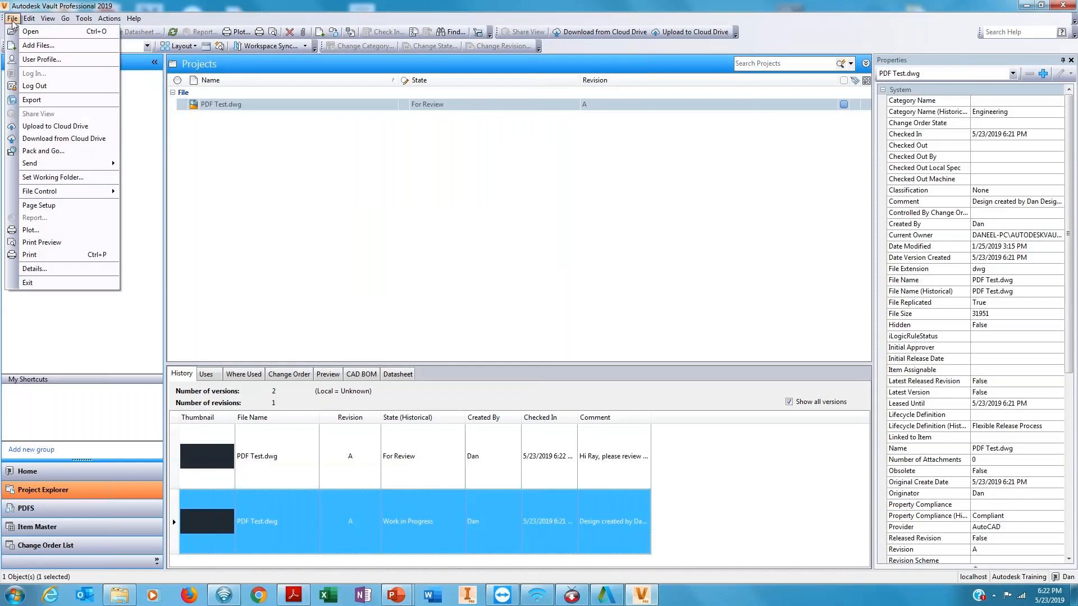
{"action": "left_click", "coordinate": [34, 86]}
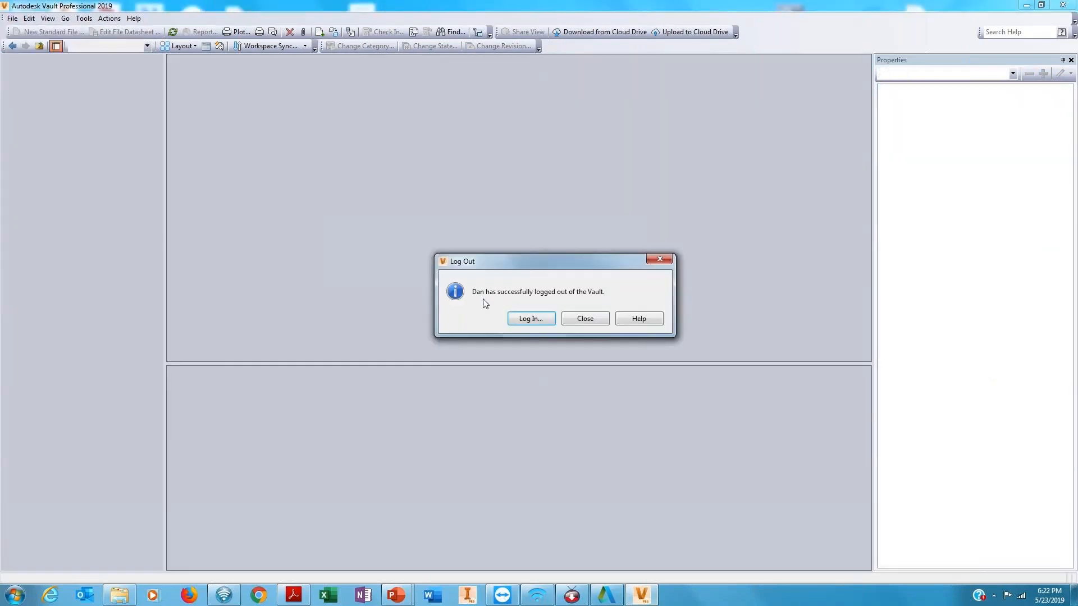
{"action": "left_click", "coordinate": [514, 319]}
{"action": "double_click", "coordinate": [506, 277]}
{"action": "type", "text": "Ray"}
{"action": "key", "text": "Return"}
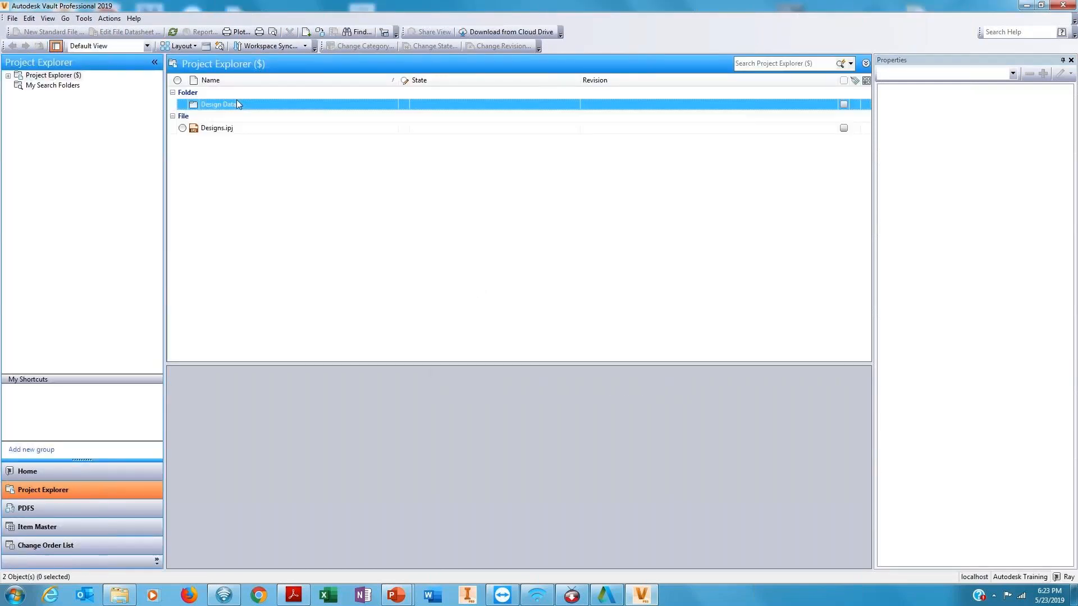
- Open the Projects folder inside Design Data and select the For Review version of PDF Test.dwg in its history
{"action": "left_click", "coordinate": [238, 105]}
{"action": "double_click", "coordinate": [238, 104]}
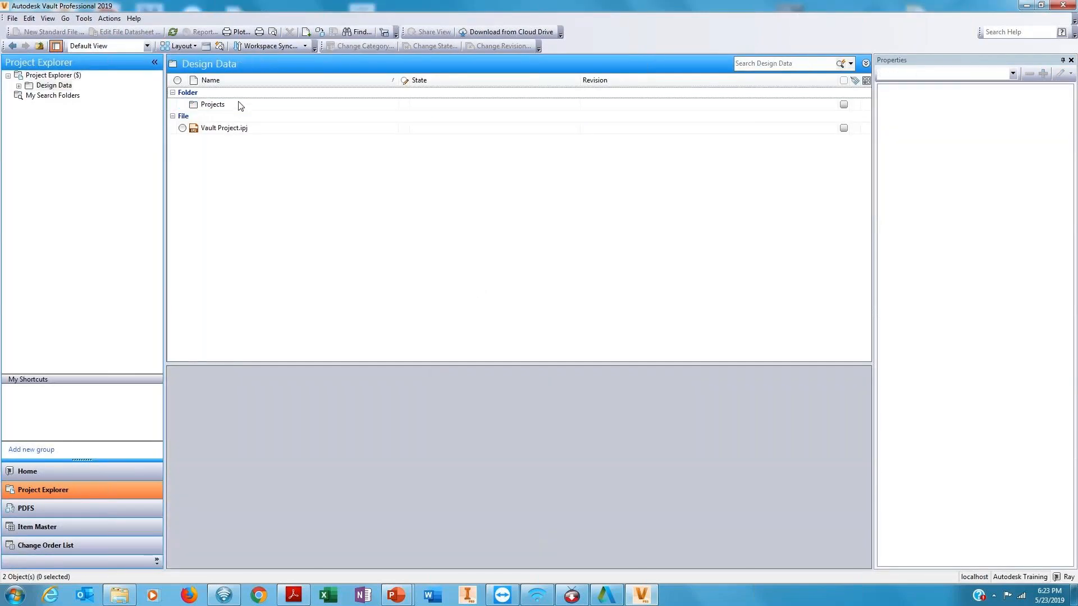
{"action": "double_click", "coordinate": [237, 106]}
{"action": "left_click", "coordinate": [236, 106]}
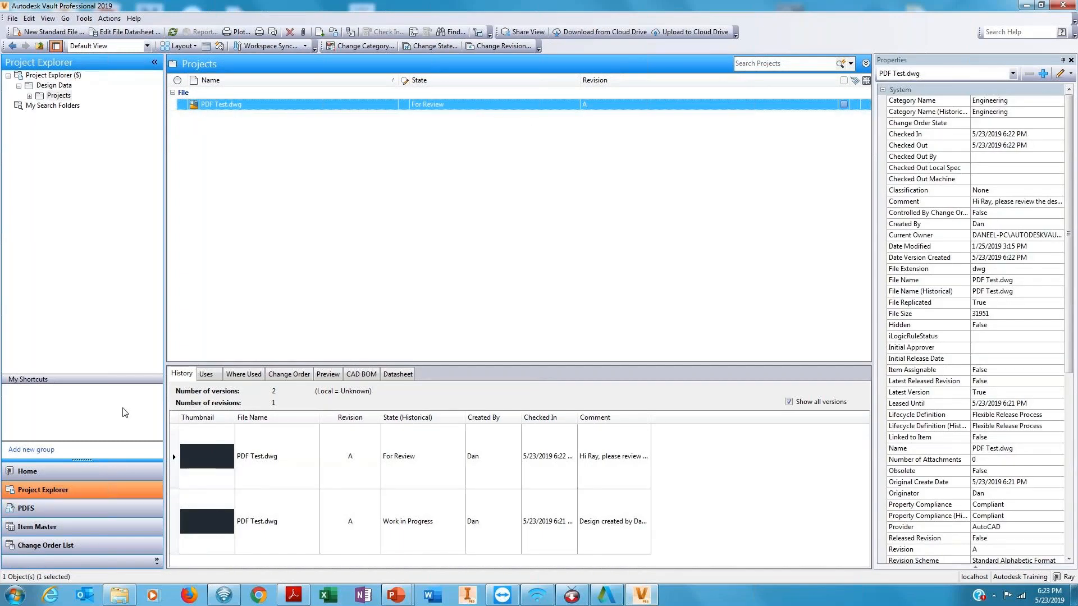
{"action": "left_click", "coordinate": [614, 469]}
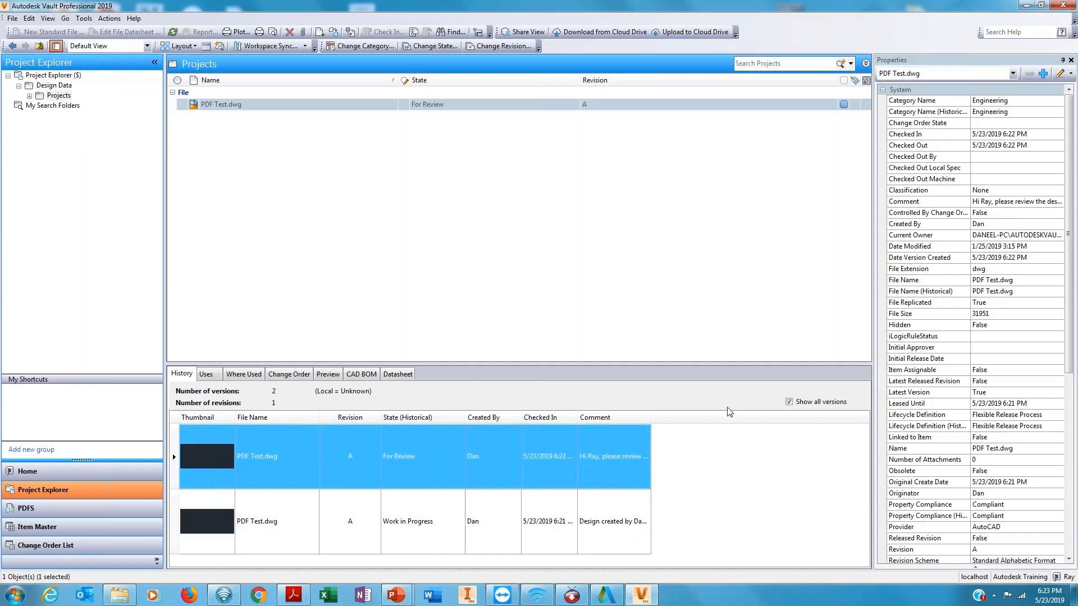
- Toggle the display of all versions off and on, and examine the Uses and Where Used information of PDF Test.dwg
{"action": "left_click", "coordinate": [790, 402]}
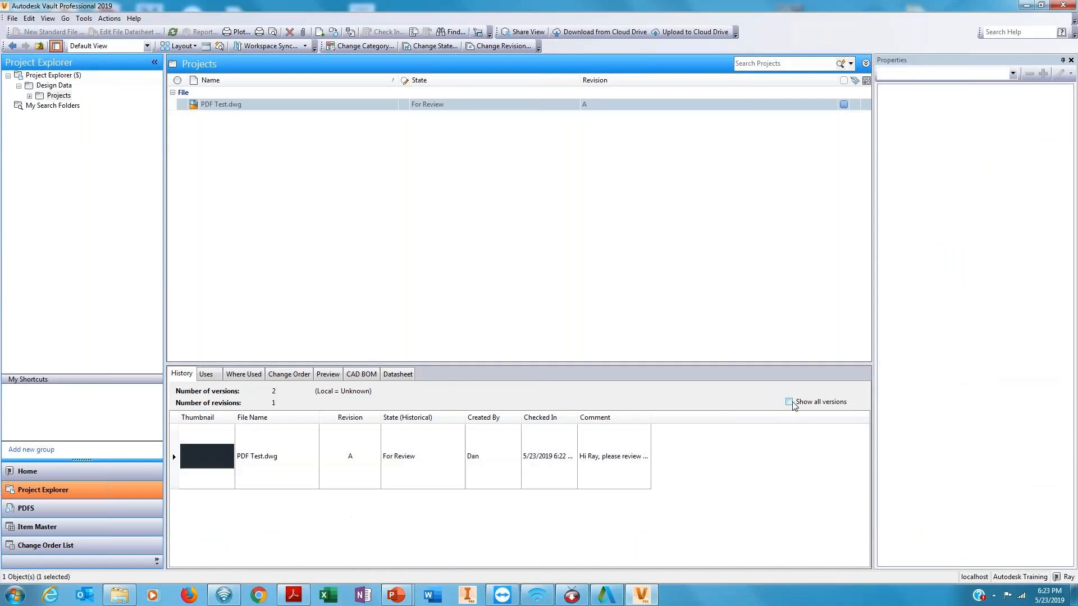
{"action": "left_click", "coordinate": [789, 401]}
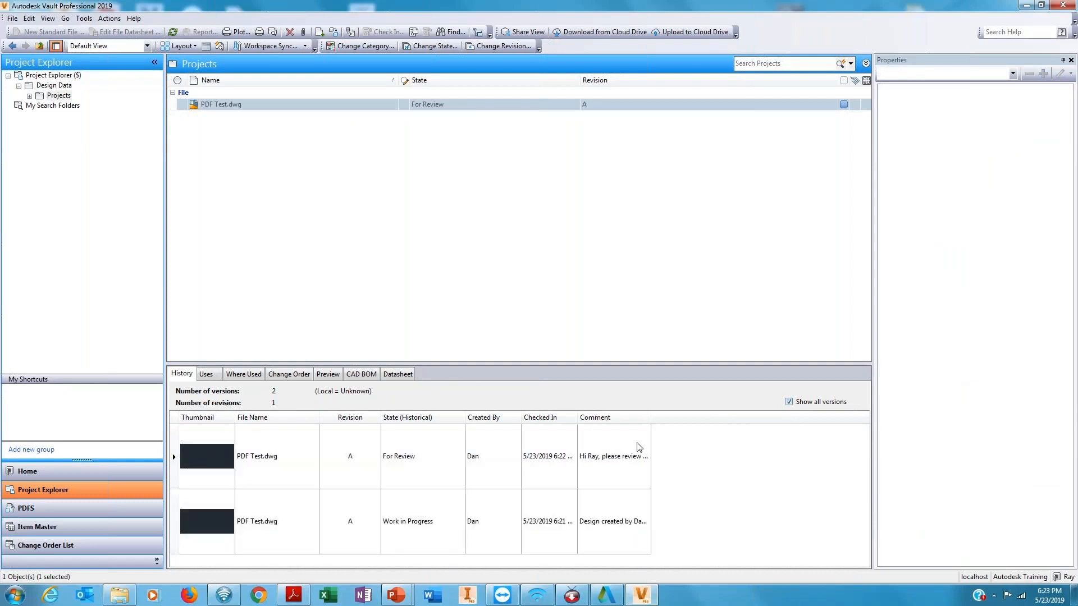
{"action": "left_click", "coordinate": [206, 374]}
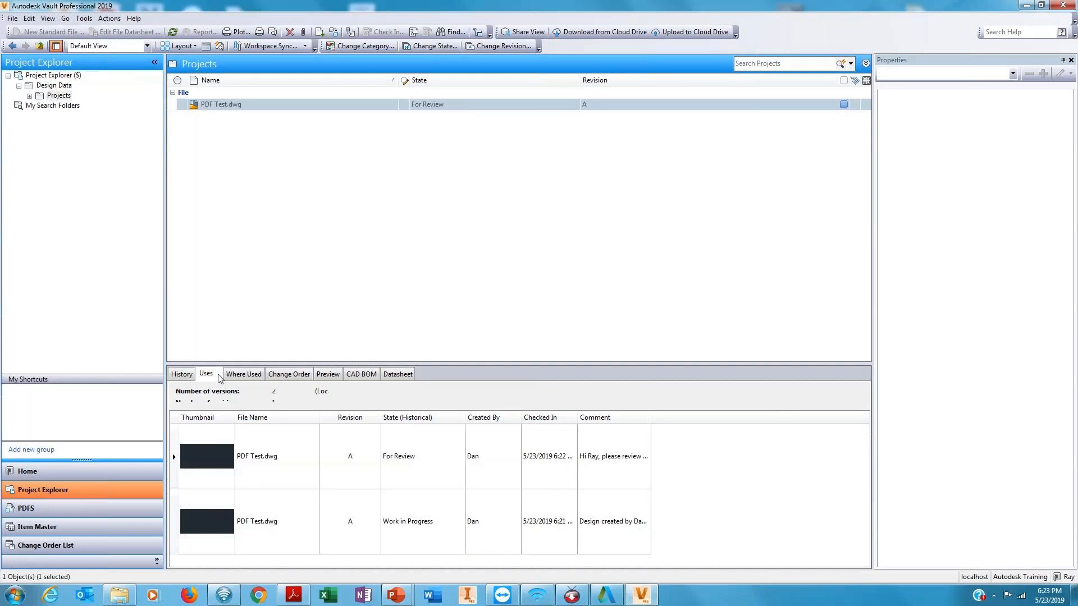
{"action": "left_click", "coordinate": [175, 432]}
{"action": "left_click", "coordinate": [245, 373]}
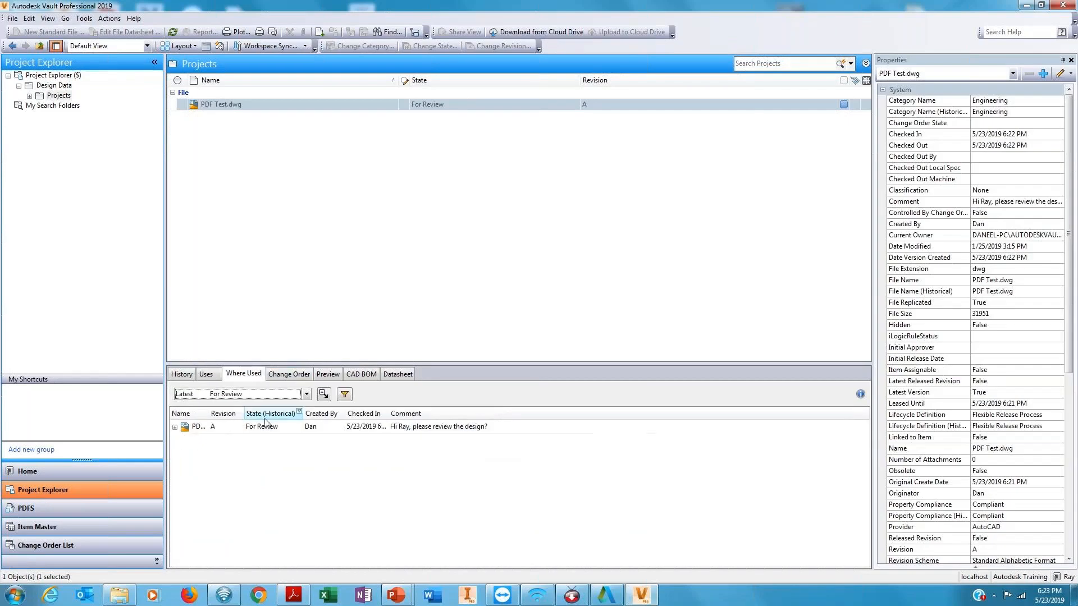
- Examine the available revisions in the Where Used information, the change order information and the preview of PDF Test.dwg
{"action": "left_click", "coordinate": [306, 394]}
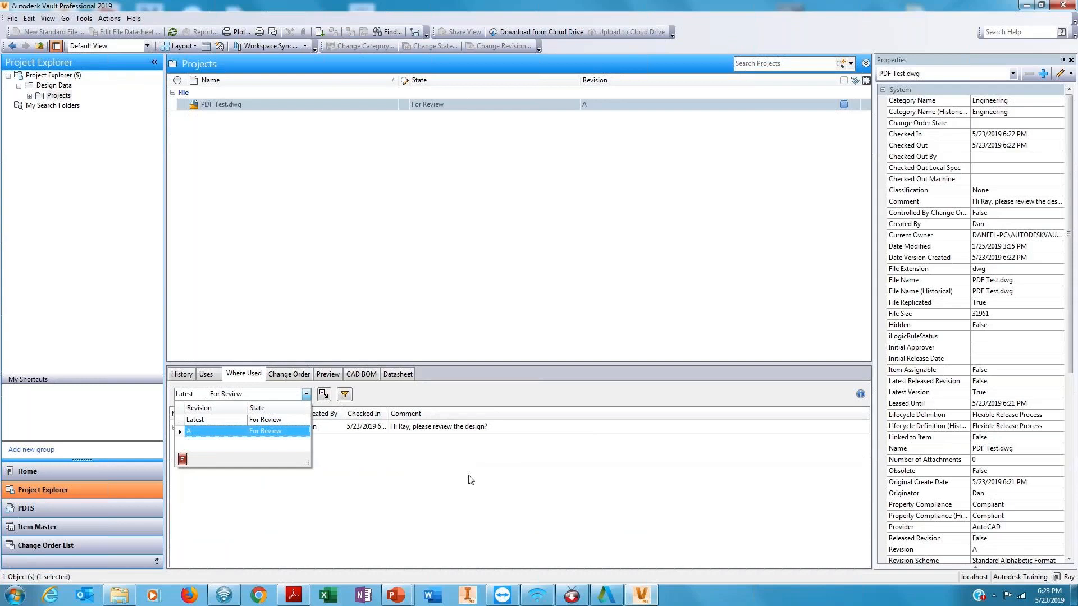
{"action": "left_click", "coordinate": [289, 373]}
{"action": "left_click", "coordinate": [289, 374]}
{"action": "left_click", "coordinate": [328, 374]}
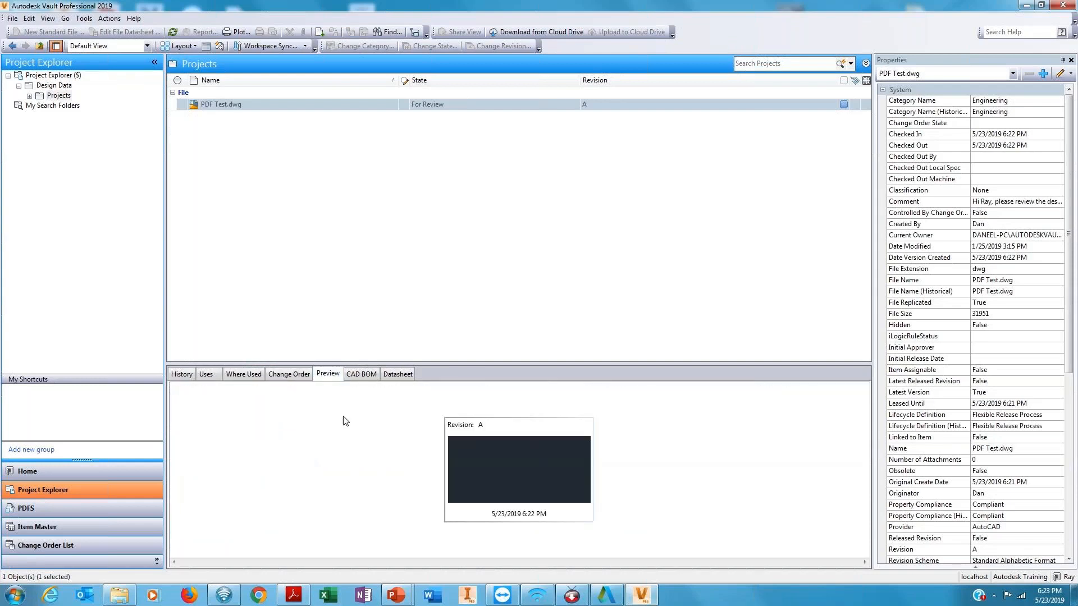
- Update the preview of revision A of PDF Test.dwg and inspect the drawing sheet
{"action": "left_click", "coordinate": [815, 391]}
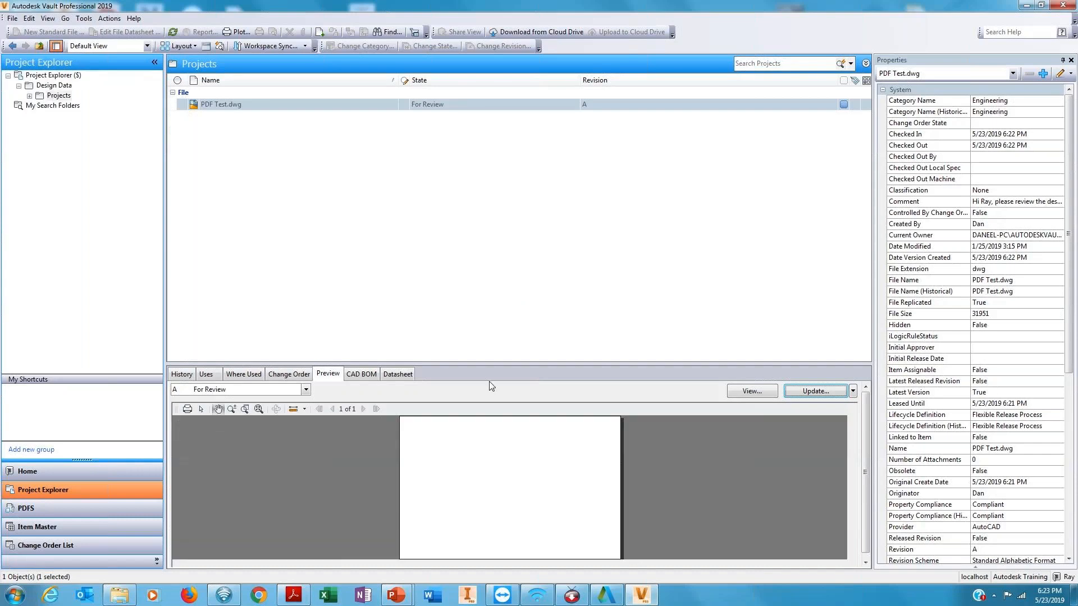
{"action": "left_click", "coordinate": [490, 448]}
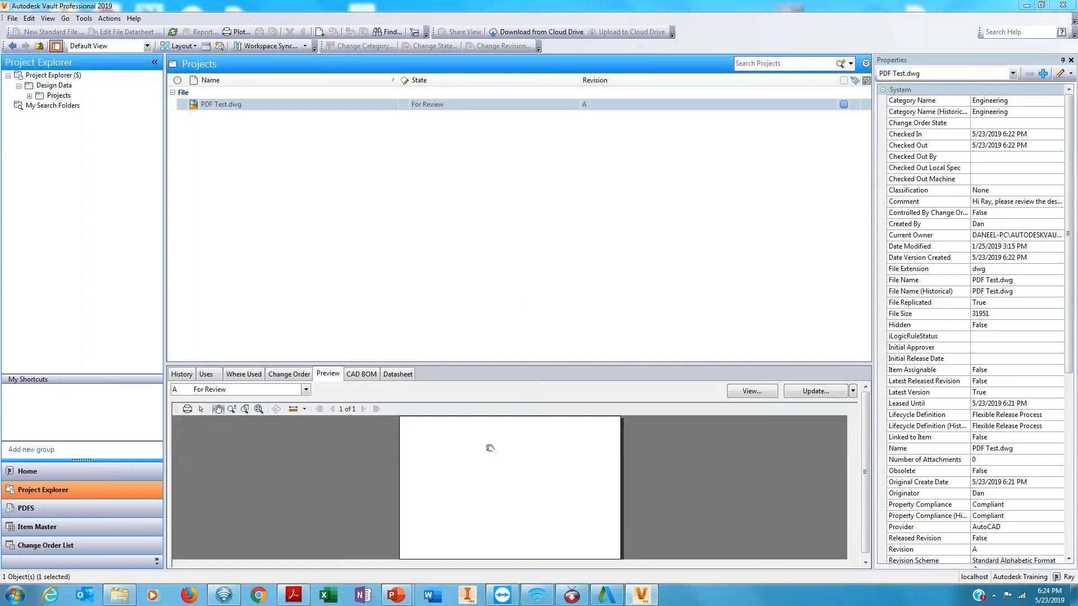
{"action": "scroll", "coordinate": [486, 464], "scroll_direction": "down", "scroll_amount": 5}
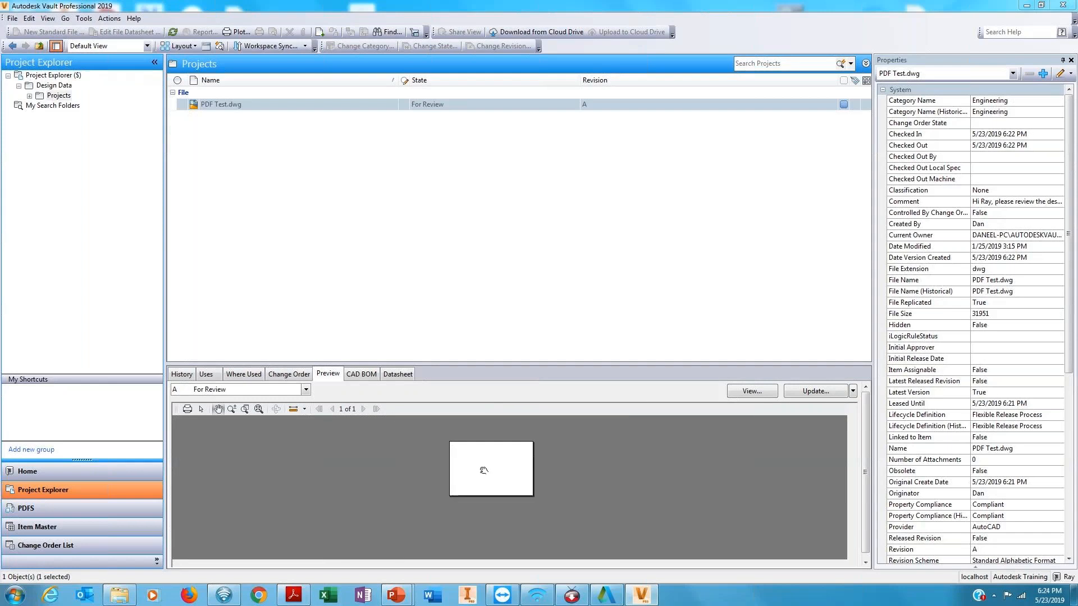
{"action": "scroll", "coordinate": [484, 469], "scroll_direction": "up", "scroll_amount": 5}
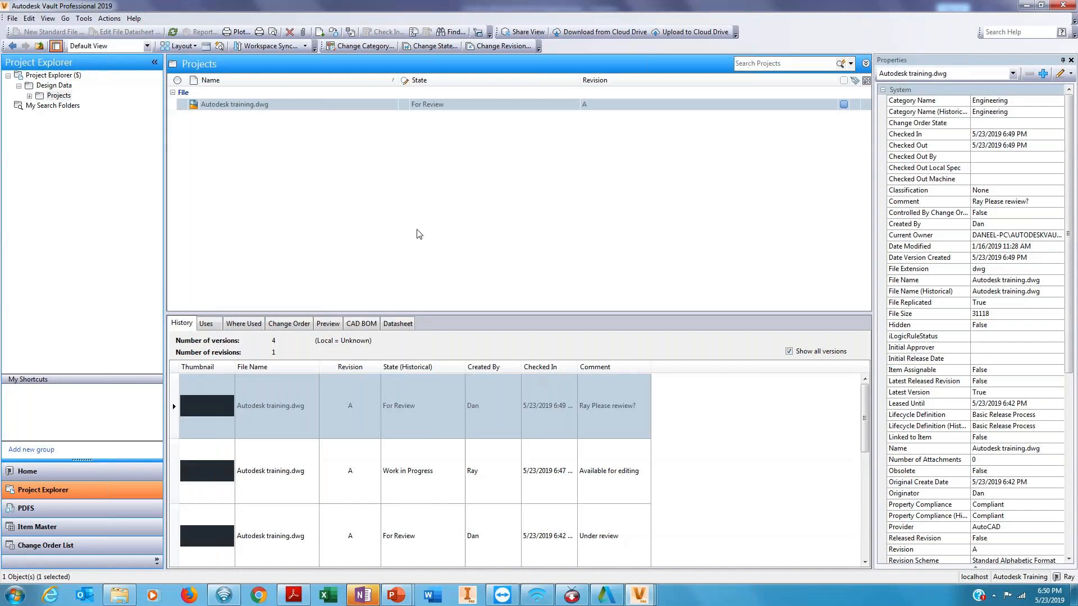
- Change the lifecycle state of Autodesk training.dwg to Released with the comment "Released to manufacturing"
{"action": "left_click", "coordinate": [429, 46]}
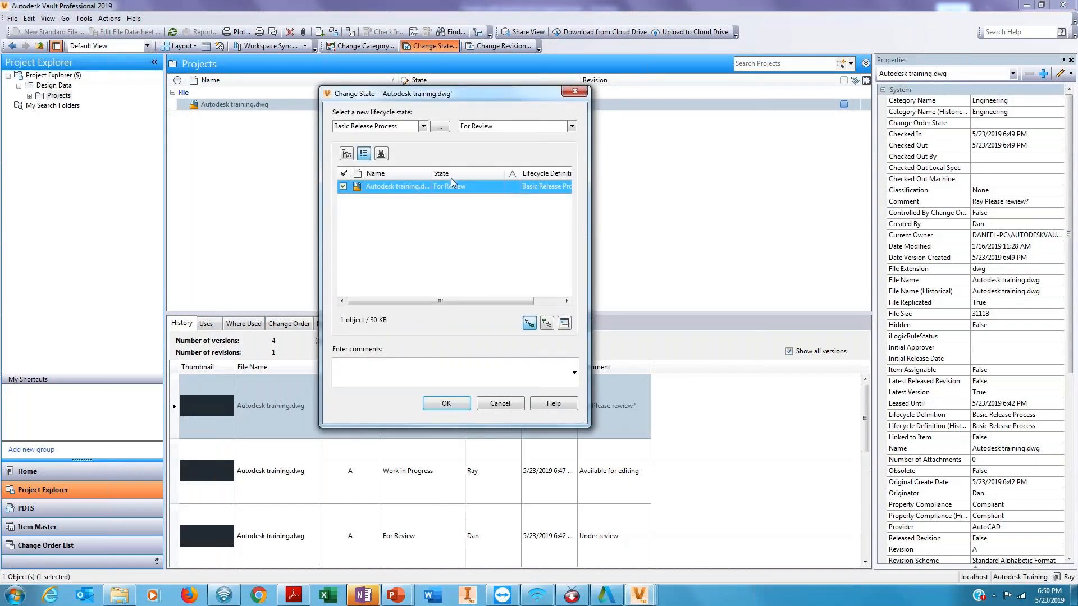
{"action": "left_click_drag", "start_coordinate": [461, 96], "coordinate": [797, 111]}
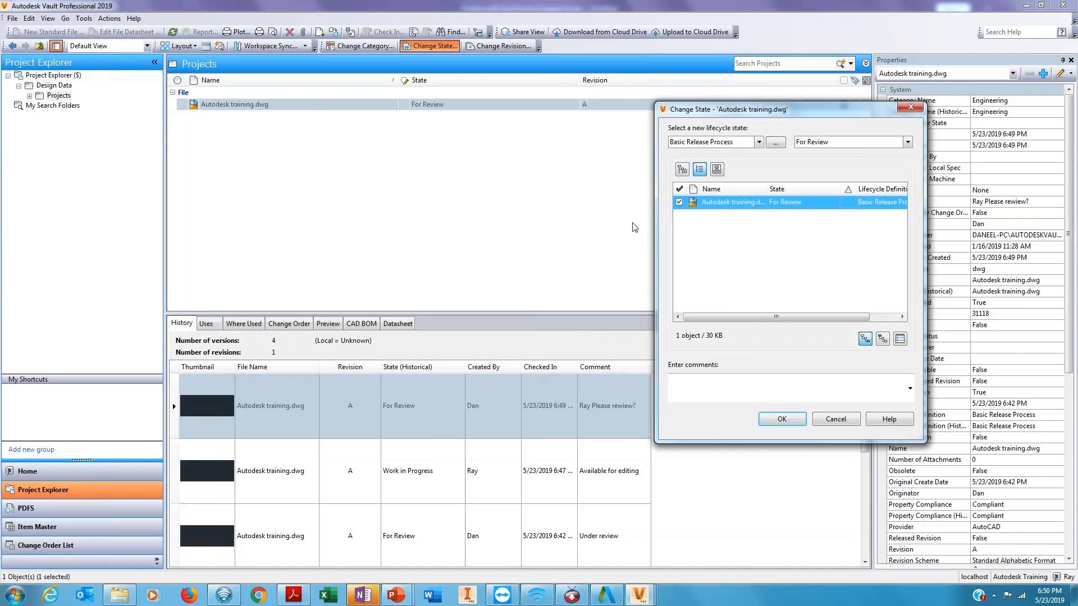
{"action": "left_click", "coordinate": [907, 142]}
{"action": "left_click", "coordinate": [816, 174]}
{"action": "type", "text": "Released to manufacturing"}
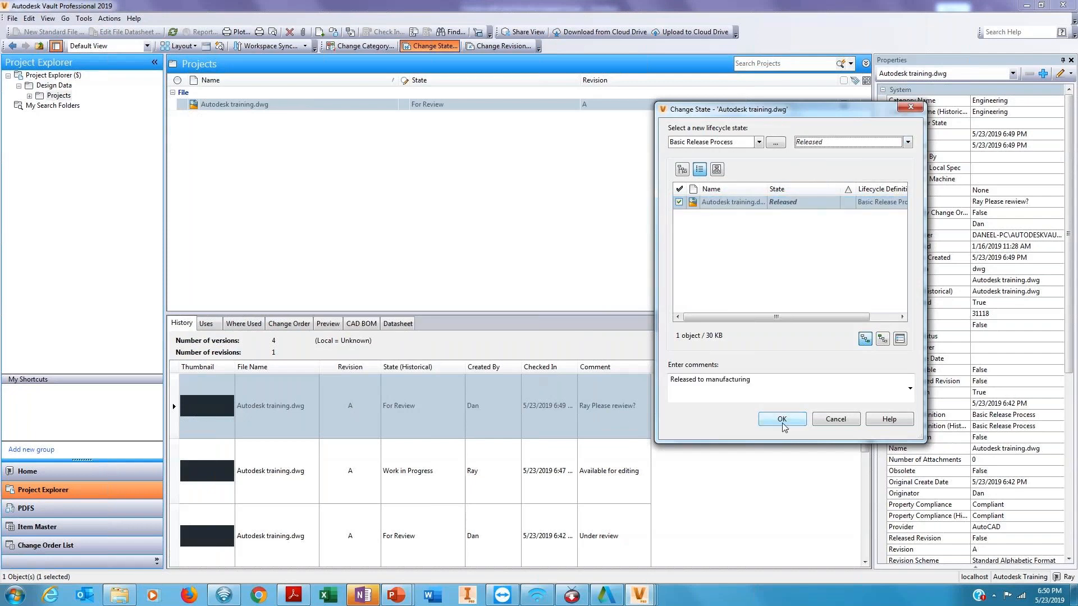
{"action": "left_click", "coordinate": [782, 419]}
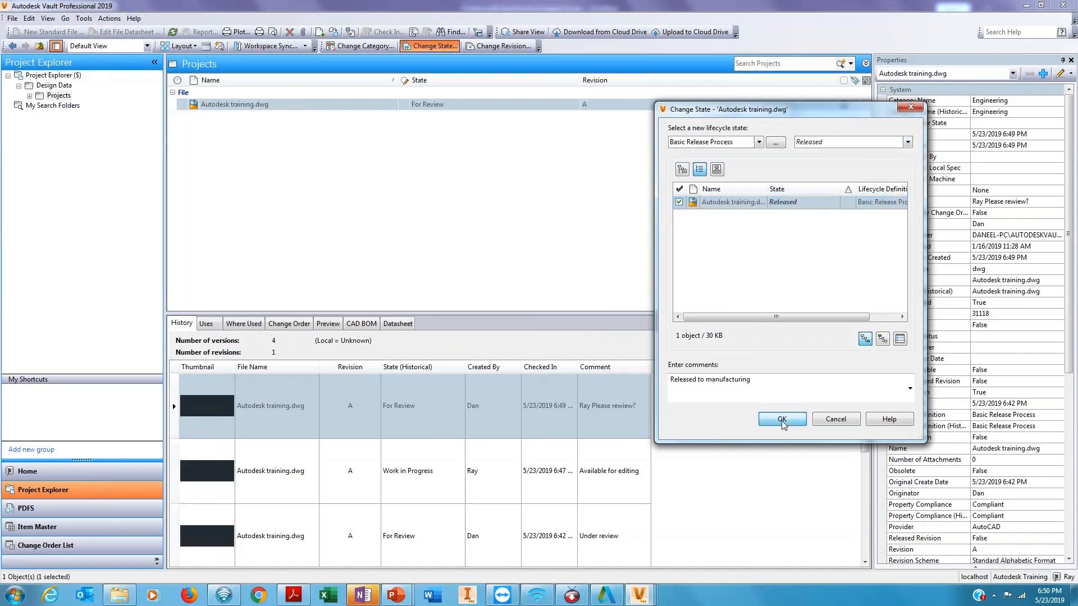
- Select Autodesk training.dwg and check its file status indicator in the Projects folder
{"action": "left_click", "coordinate": [182, 107]}
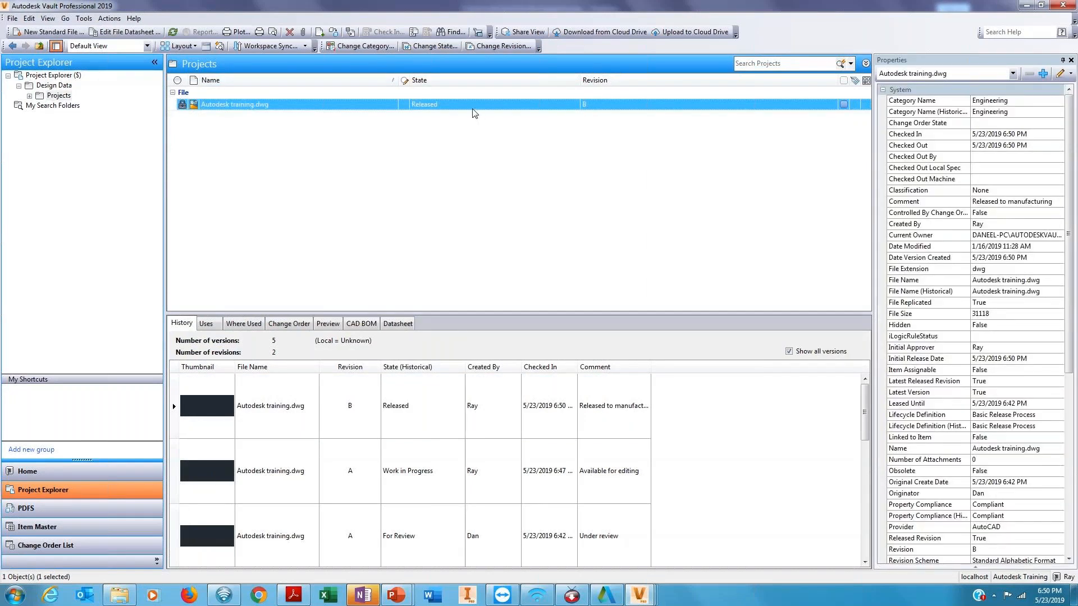
{"action": "mouse_move", "coordinate": [185, 108]}
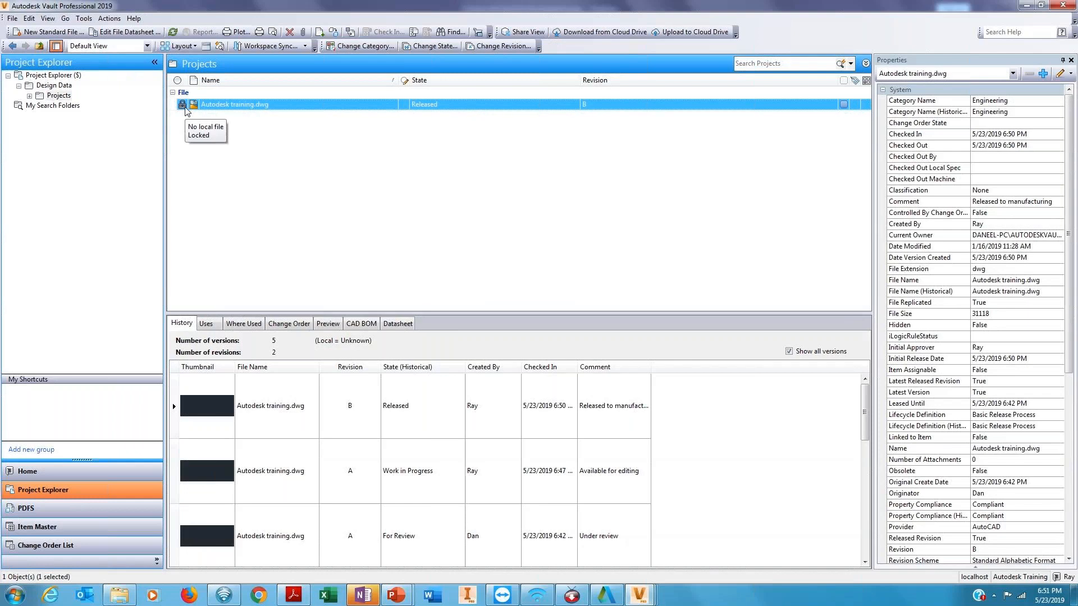
{"action": "middle_click", "coordinate": [668, 225]}
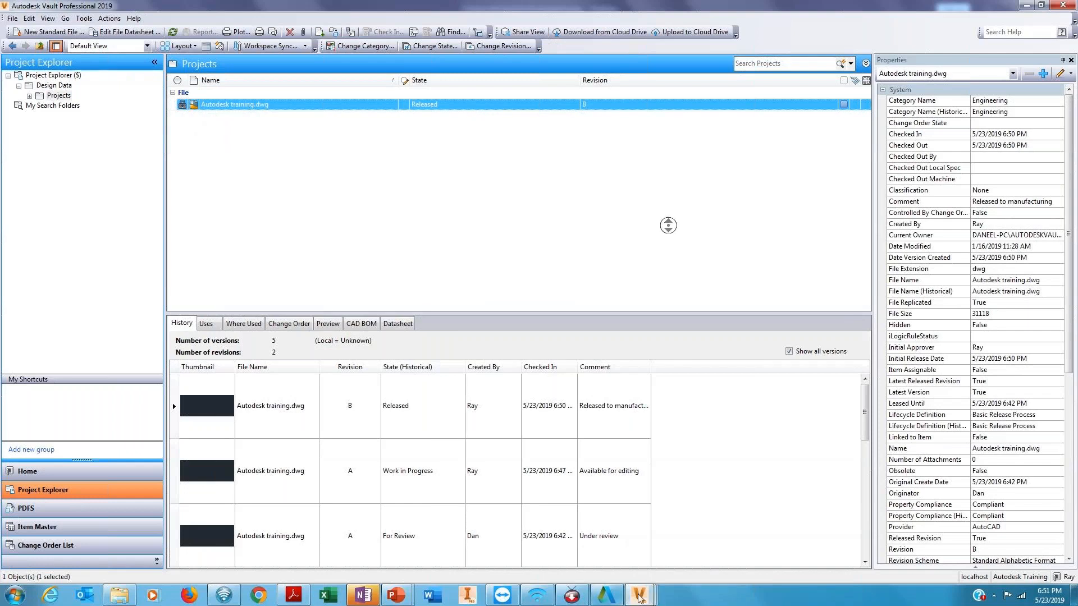
- Log out of the vault and log back in to the Autodesk Training vault with the designer's user name
{"action": "mouse_move", "coordinate": [639, 596]}
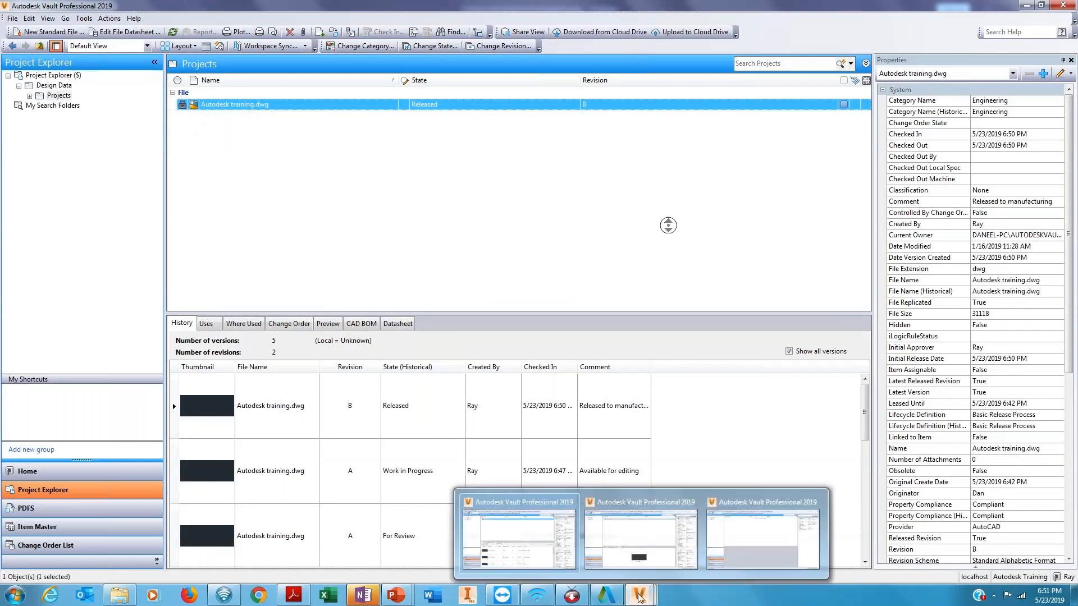
{"action": "left_click", "coordinate": [550, 557]}
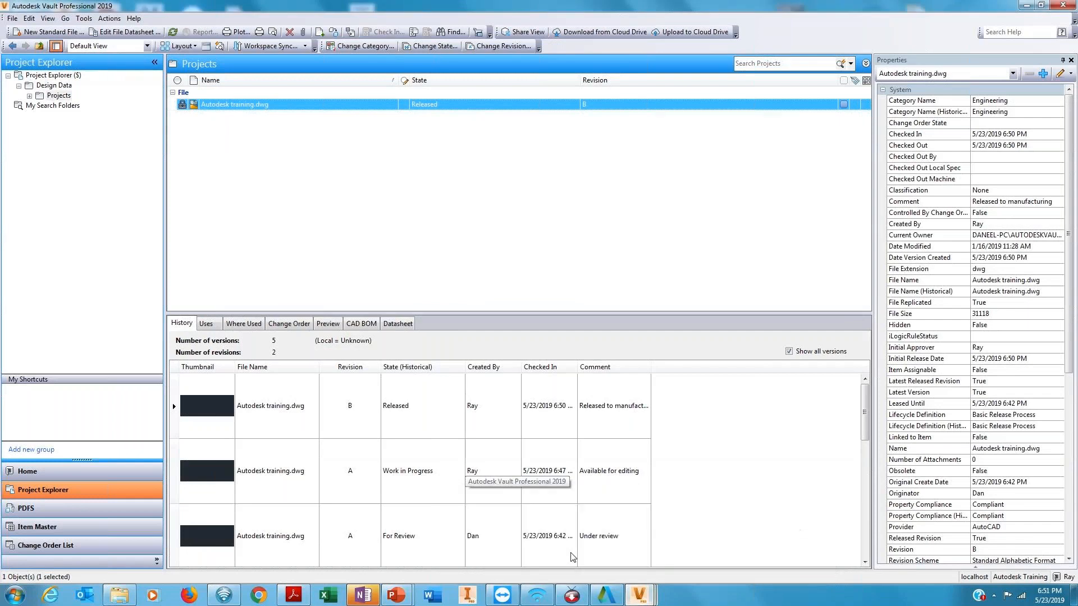
{"action": "left_click", "coordinate": [11, 18]}
{"action": "left_click", "coordinate": [21, 95]}
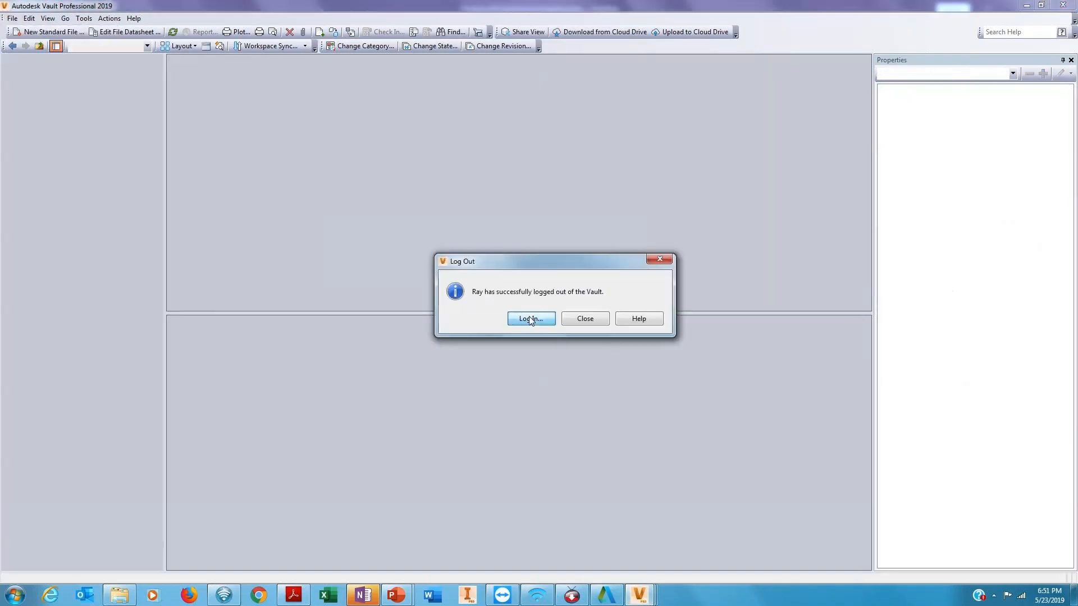
{"action": "left_click", "coordinate": [529, 319]}
{"action": "left_click_drag", "start_coordinate": [519, 277], "coordinate": [448, 270]}
{"action": "type", "text": "Dan"}
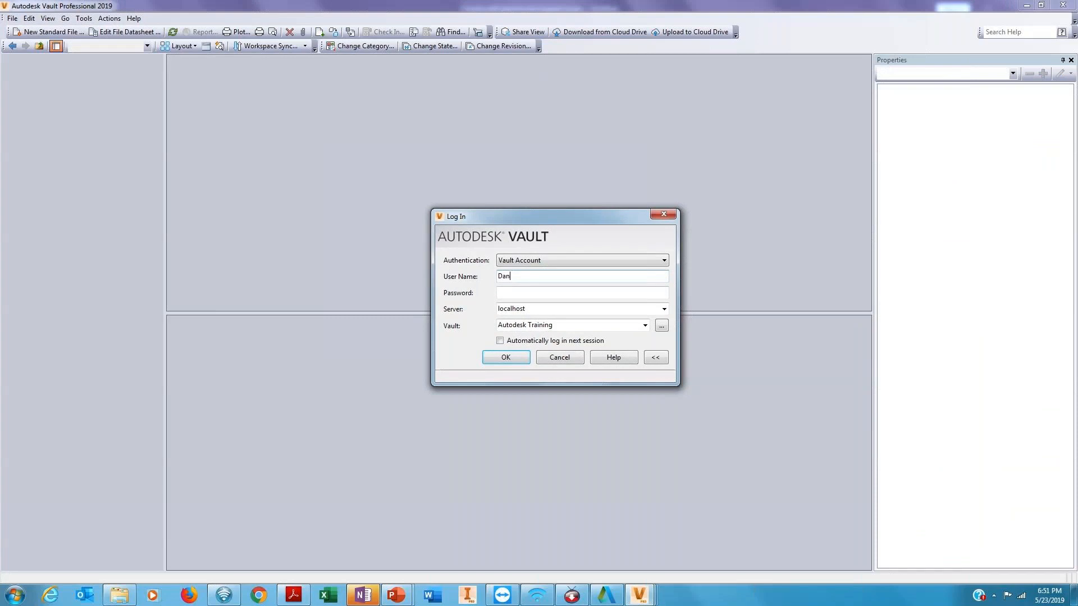
{"action": "key", "text": "Return"}
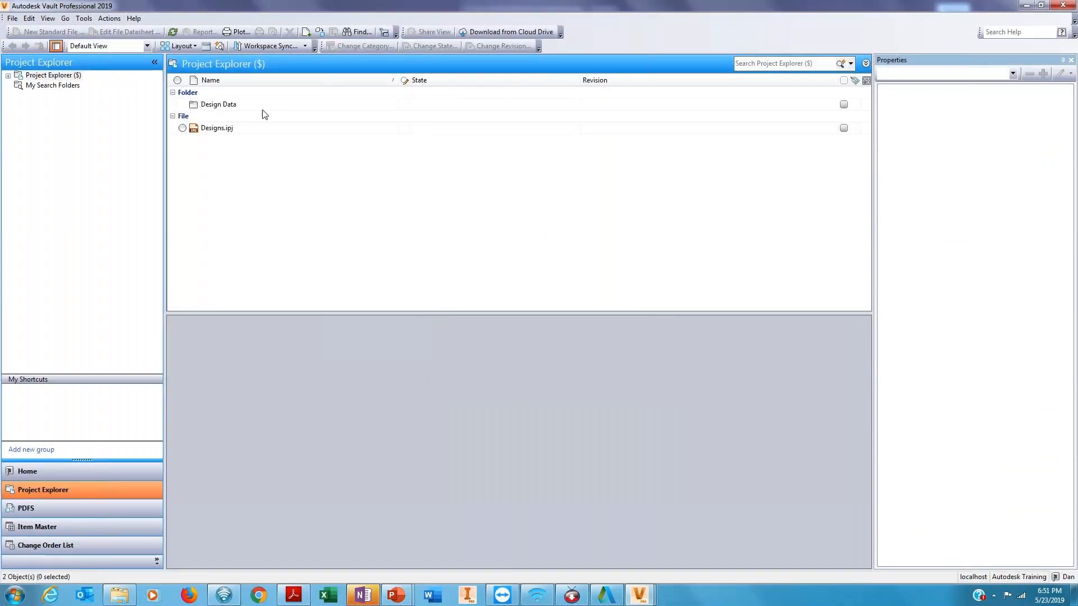
- Open the Projects folder inside Design Data and select Autodesk training.dwg
{"action": "double_click", "coordinate": [264, 107]}
{"action": "double_click", "coordinate": [252, 107]}
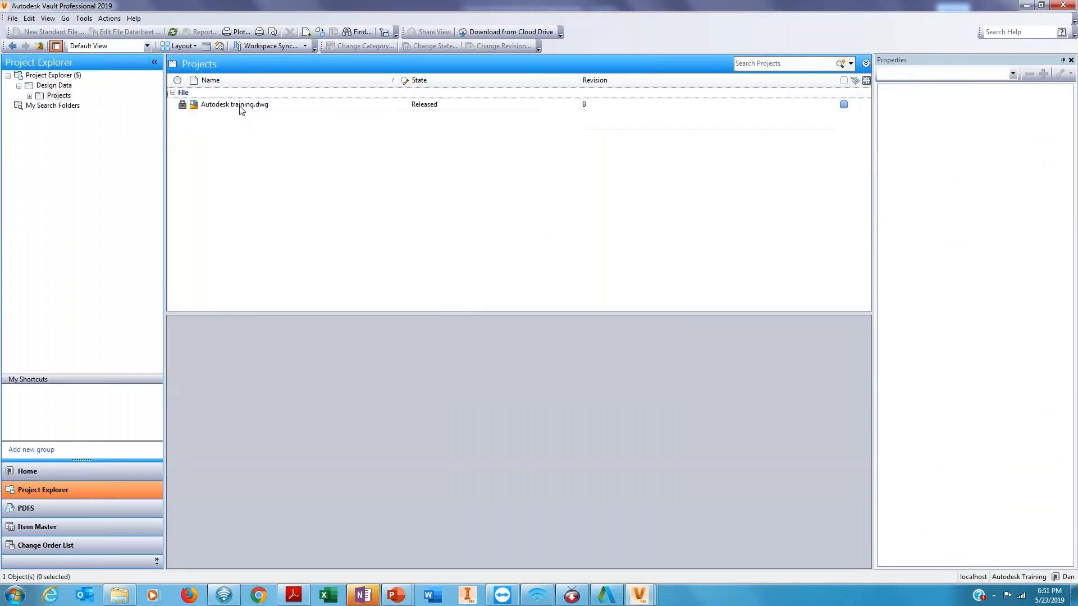
{"action": "left_click", "coordinate": [235, 105]}
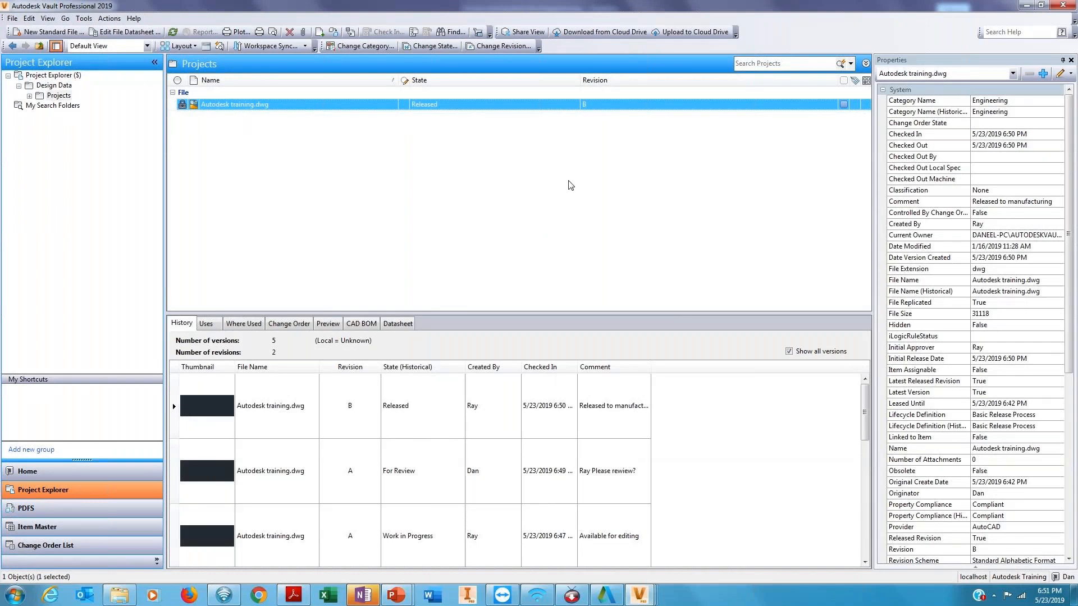
{"action": "left_click", "coordinate": [433, 46]}
{"action": "left_click", "coordinate": [811, 142]}
{"action": "left_click", "coordinate": [811, 167]}
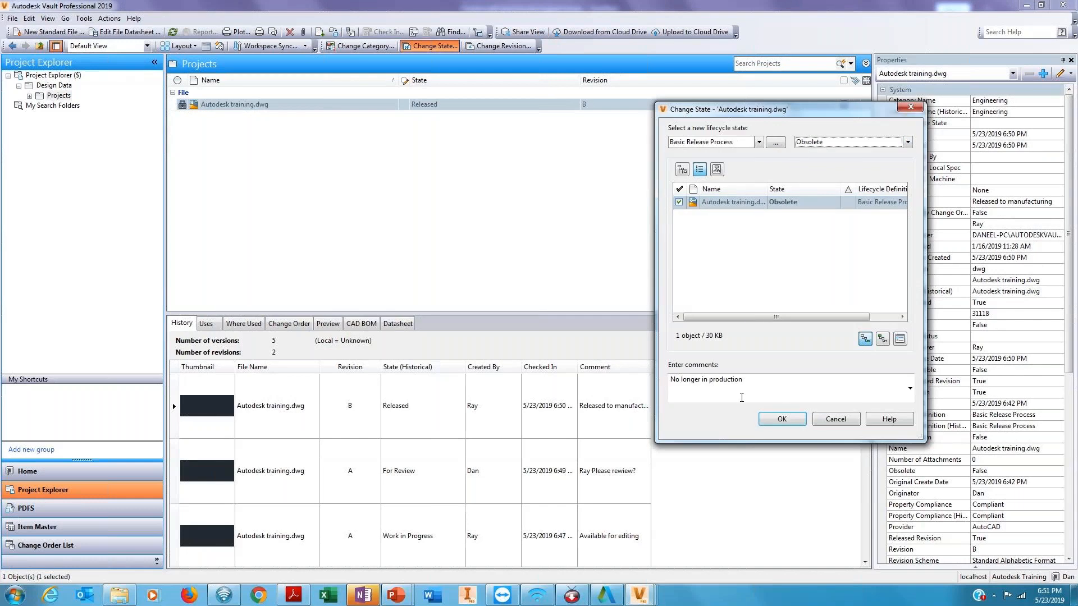
{"action": "triple_click", "coordinate": [765, 380]}
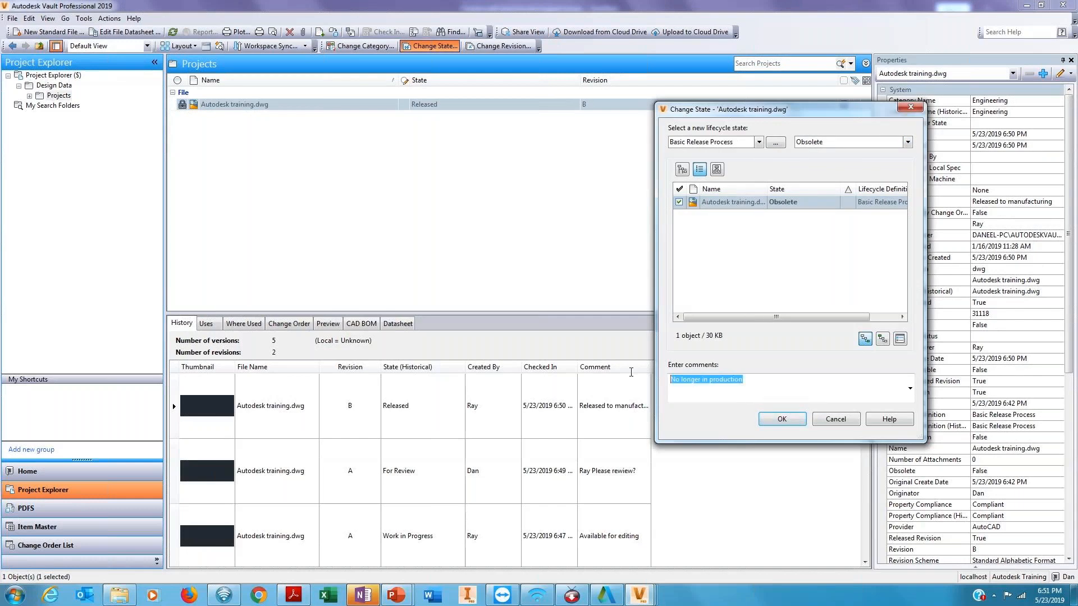
{"action": "left_click", "coordinate": [836, 418]}
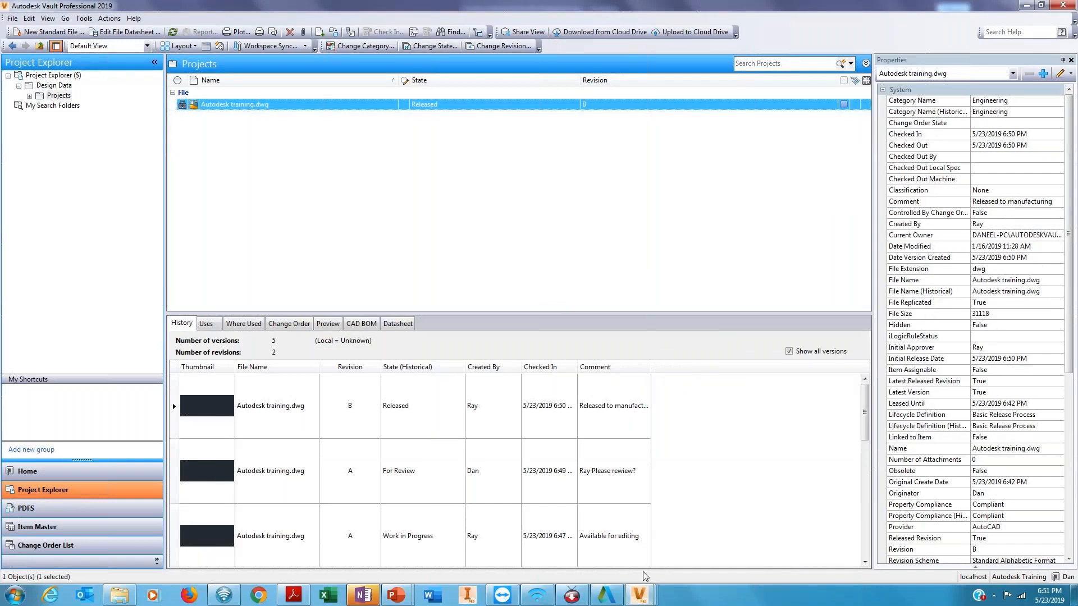
- Switch to the vault window logged in as the reviewer, refresh the Projects folder and select Autodesk training.dwg
{"action": "mouse_move", "coordinate": [638, 594]}
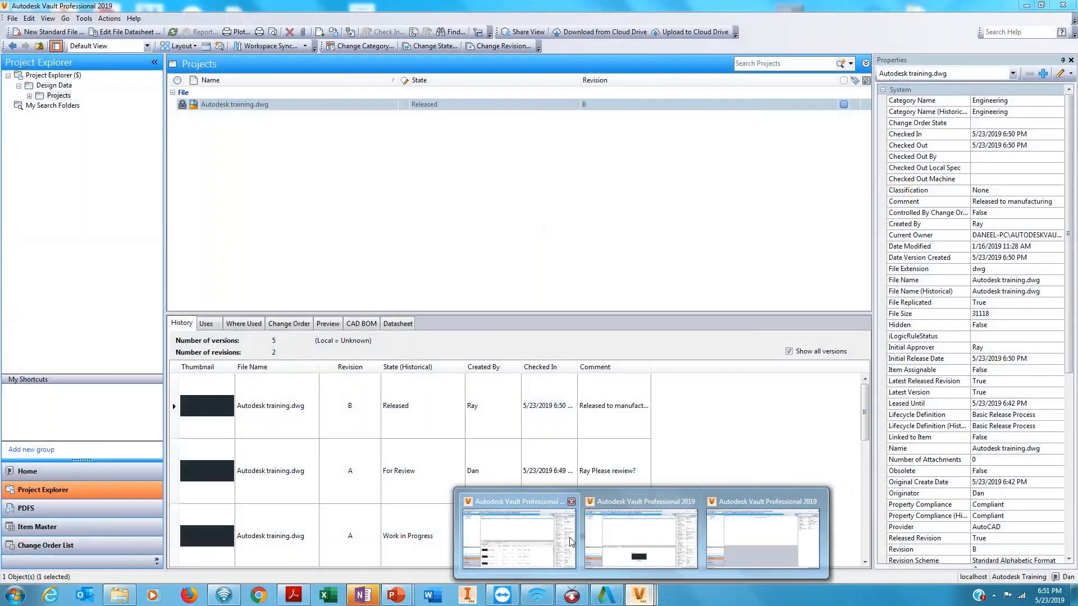
{"action": "left_click", "coordinate": [763, 539]}
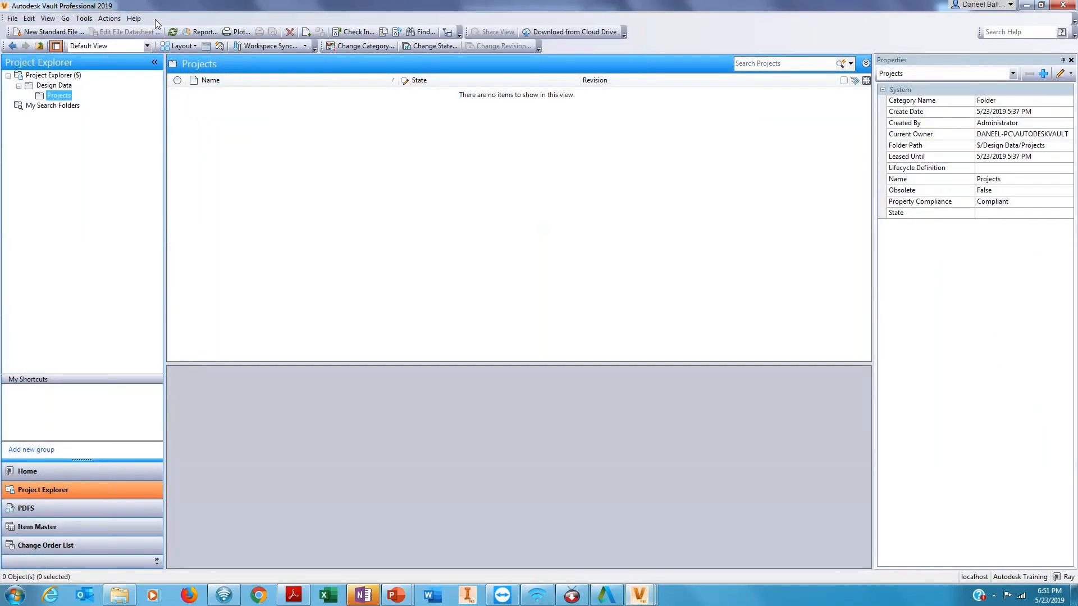
{"action": "left_click", "coordinate": [173, 32]}
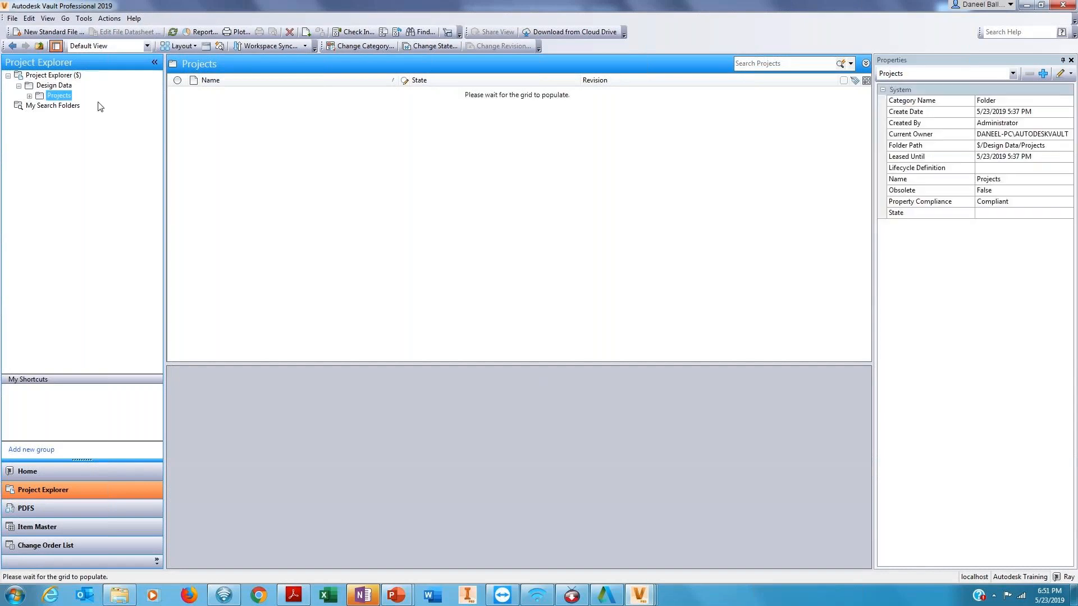
{"action": "left_click", "coordinate": [203, 105]}
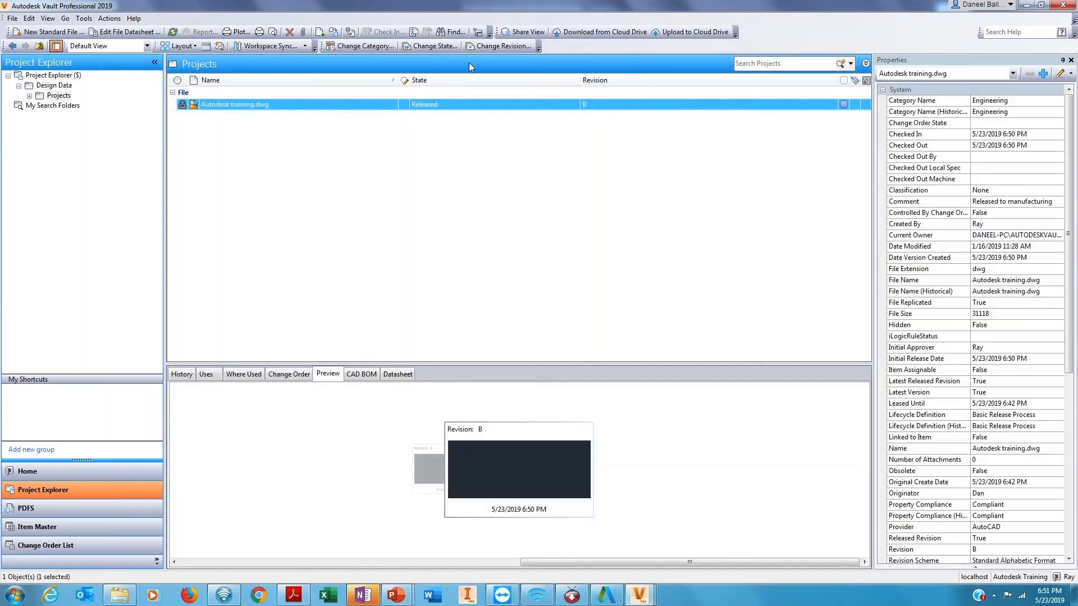
- Try to change the lifecycle state of Autodesk training.dwg to For Review, and examine the restriction details
{"action": "left_click", "coordinate": [433, 46]}
{"action": "left_click", "coordinate": [512, 127]}
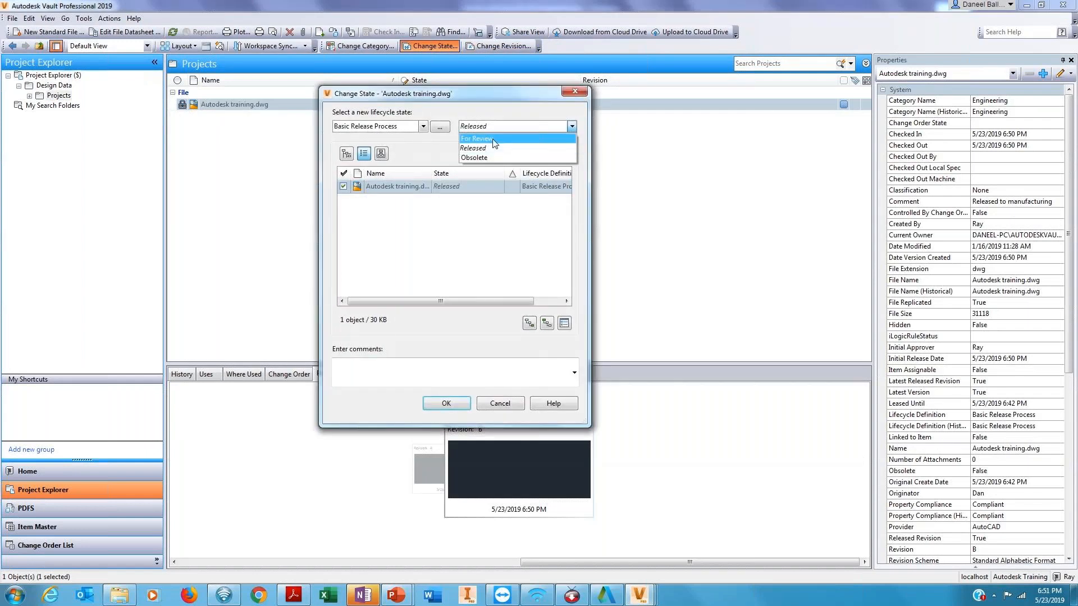
{"action": "left_click", "coordinate": [477, 139]}
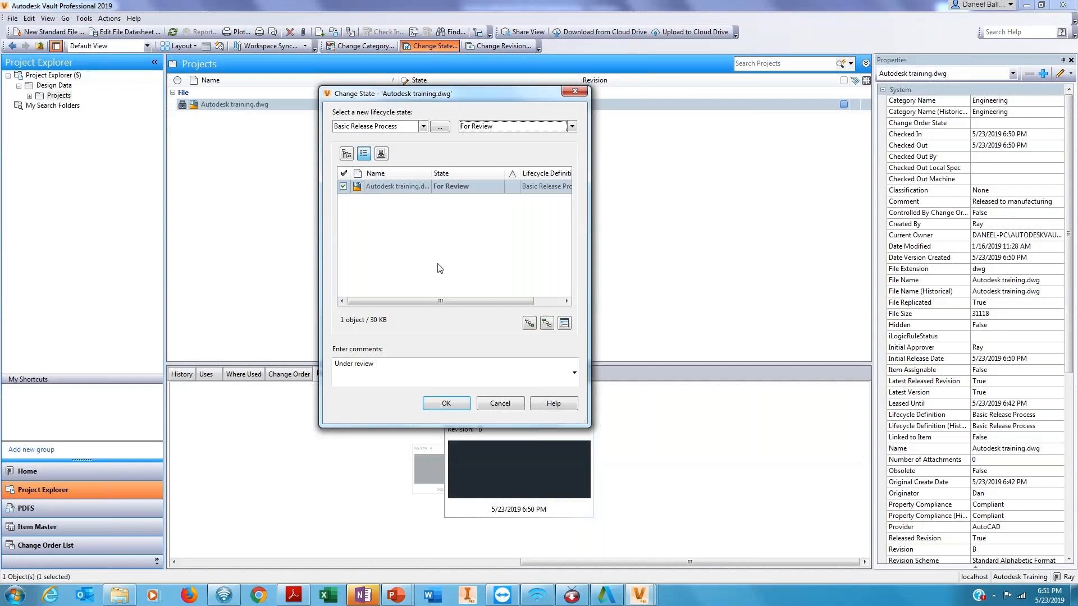
{"action": "left_click", "coordinate": [441, 402]}
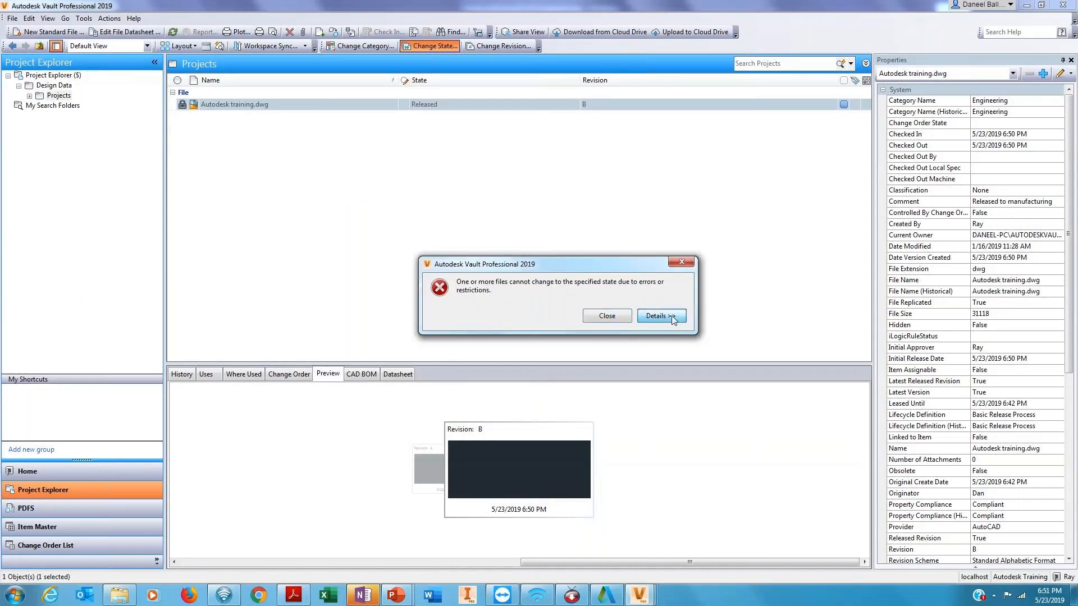
{"action": "left_click", "coordinate": [673, 317]}
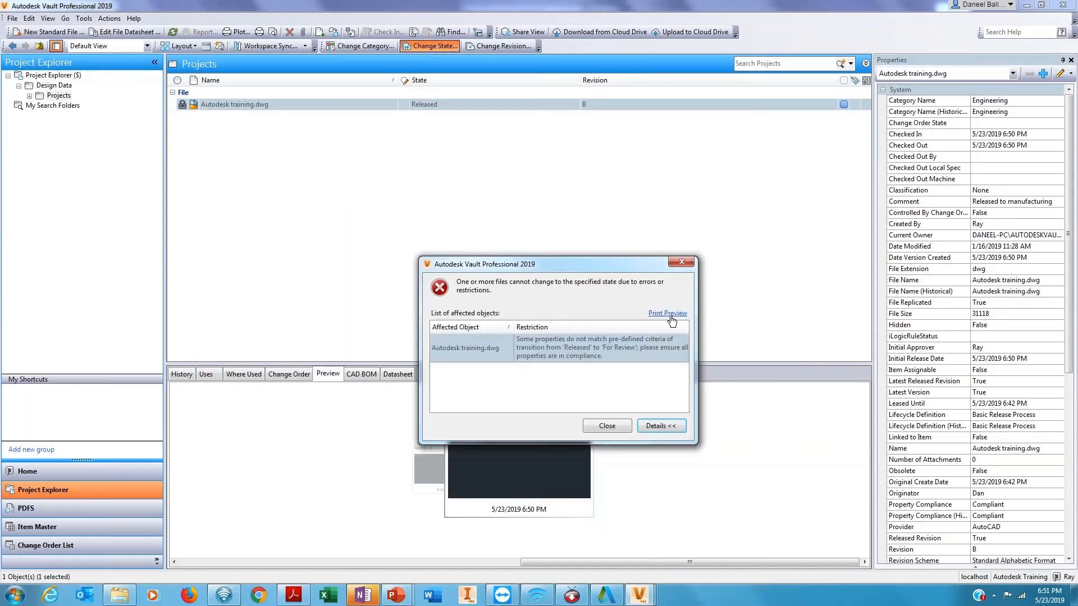
{"action": "left_click", "coordinate": [544, 350]}
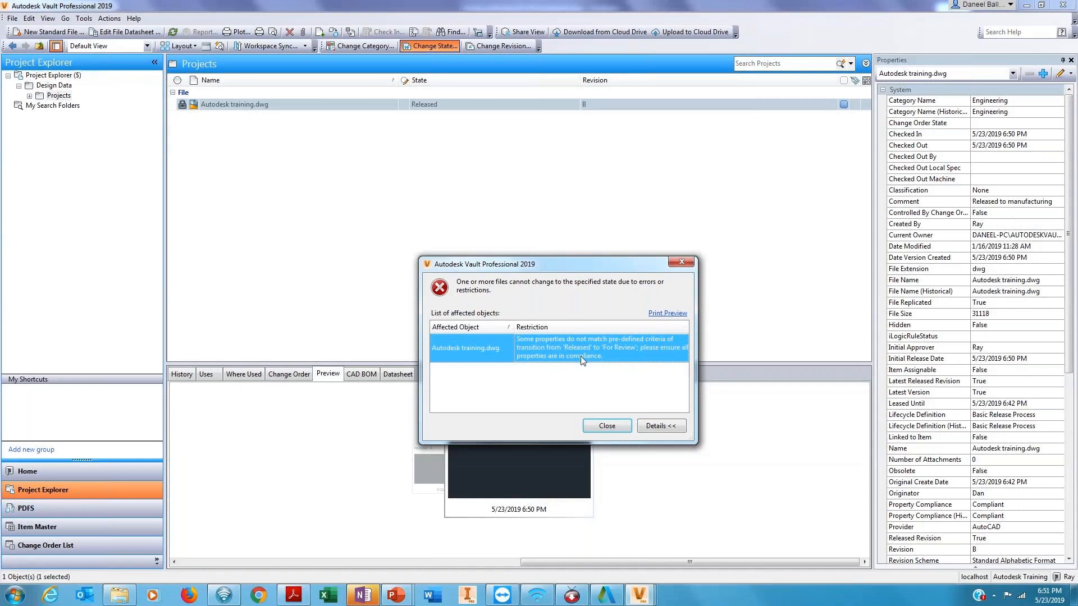
{"action": "left_click", "coordinate": [607, 426]}
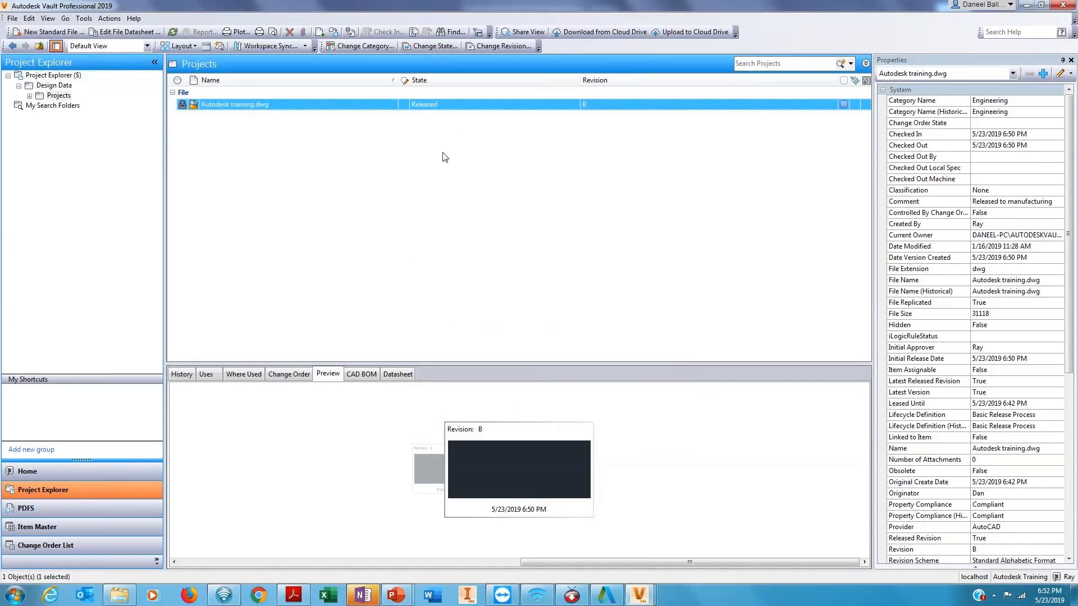
- Add Autodesk training.dwg to a new change order, save it and advance the change order to the Open state
{"action": "right_click", "coordinate": [425, 107]}
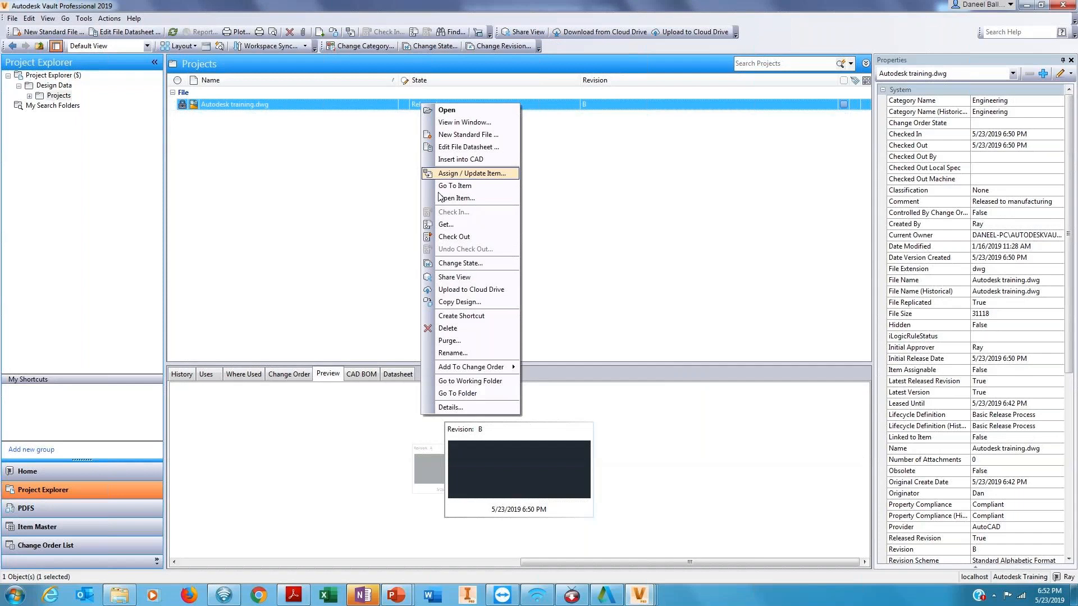
{"action": "mouse_move", "coordinate": [472, 366]}
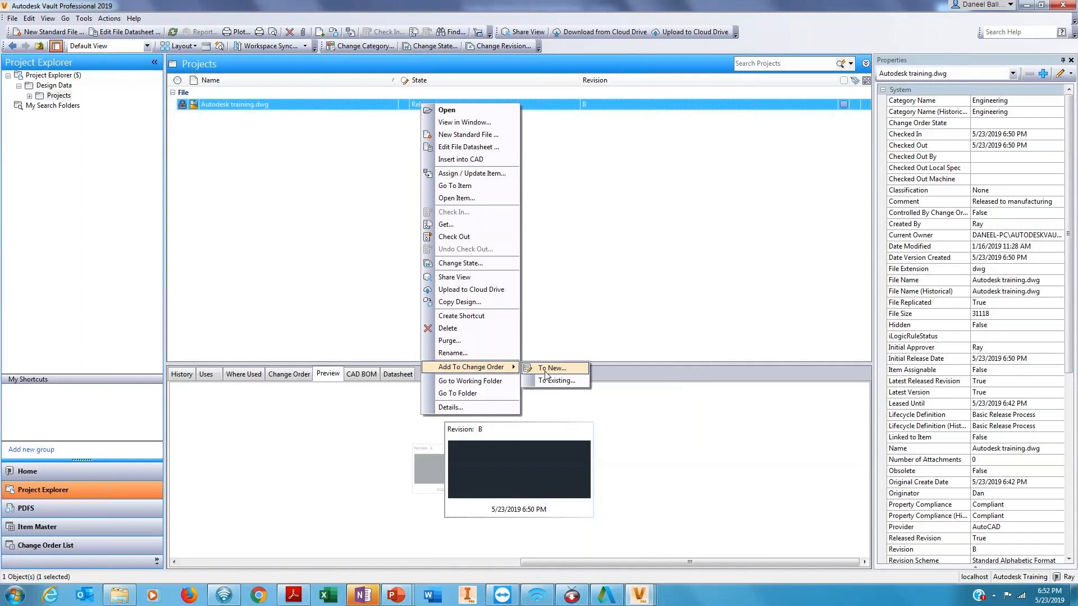
{"action": "left_click", "coordinate": [544, 368]}
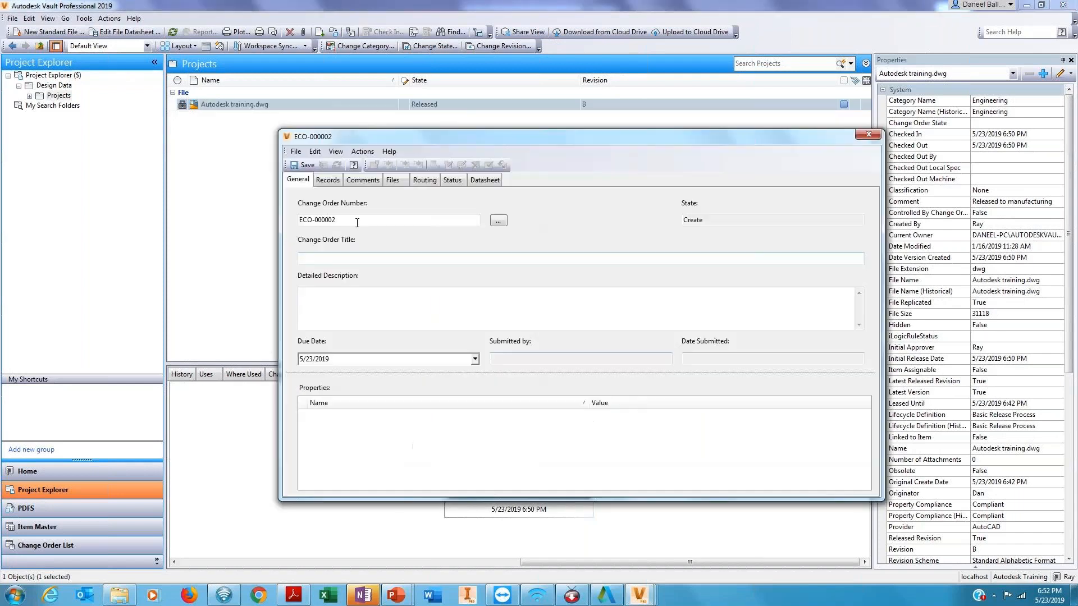
{"action": "left_click", "coordinate": [302, 165]}
{"action": "left_click", "coordinate": [388, 164]}
{"action": "left_click", "coordinate": [329, 367]}
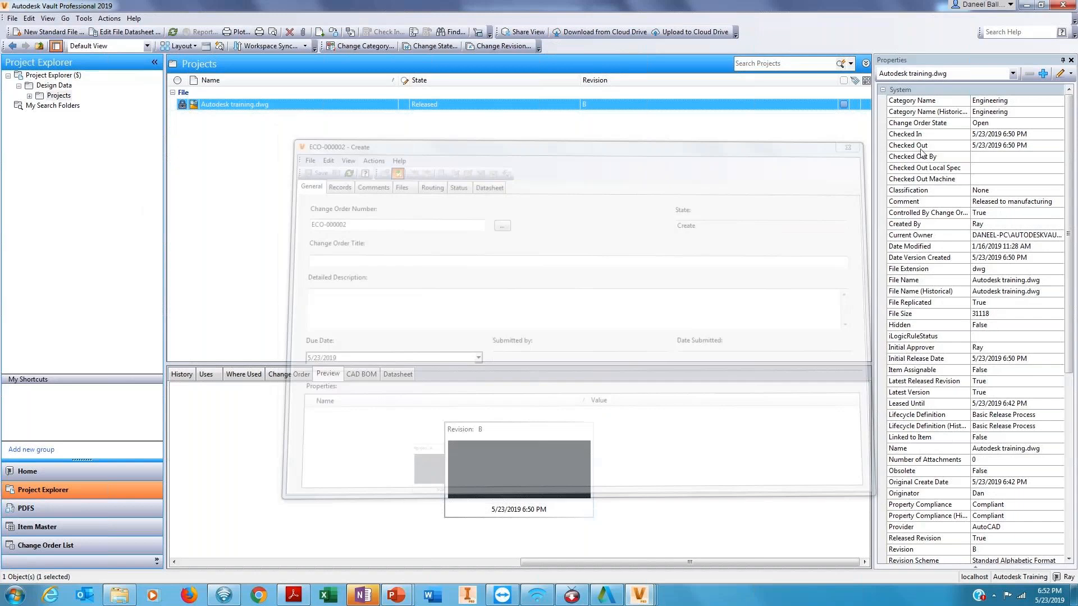
- View the change order linked to Autodesk training.dwg, and change the drawing's lifecycle state to For Review
{"action": "left_click", "coordinate": [289, 374]}
{"action": "left_click", "coordinate": [384, 402]}
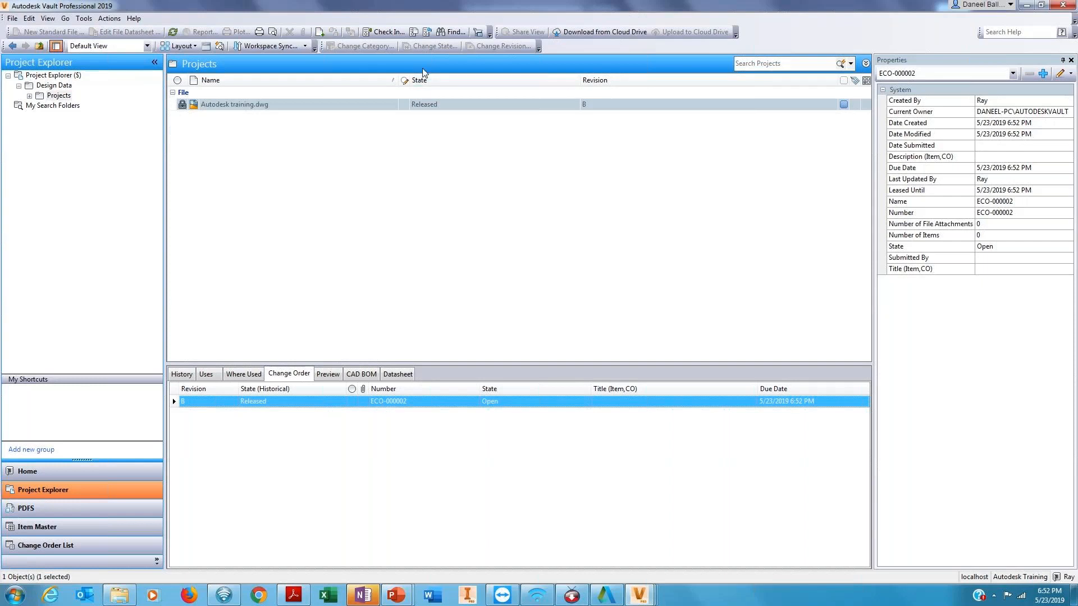
{"action": "left_click", "coordinate": [328, 106]}
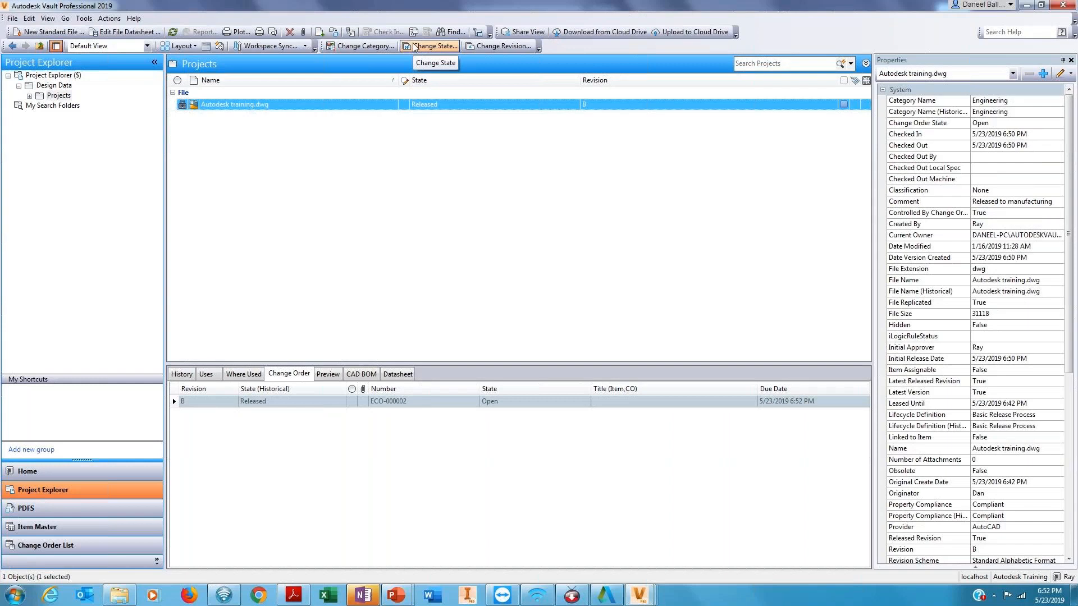
{"action": "left_click", "coordinate": [414, 46]}
{"action": "left_click", "coordinate": [509, 143]}
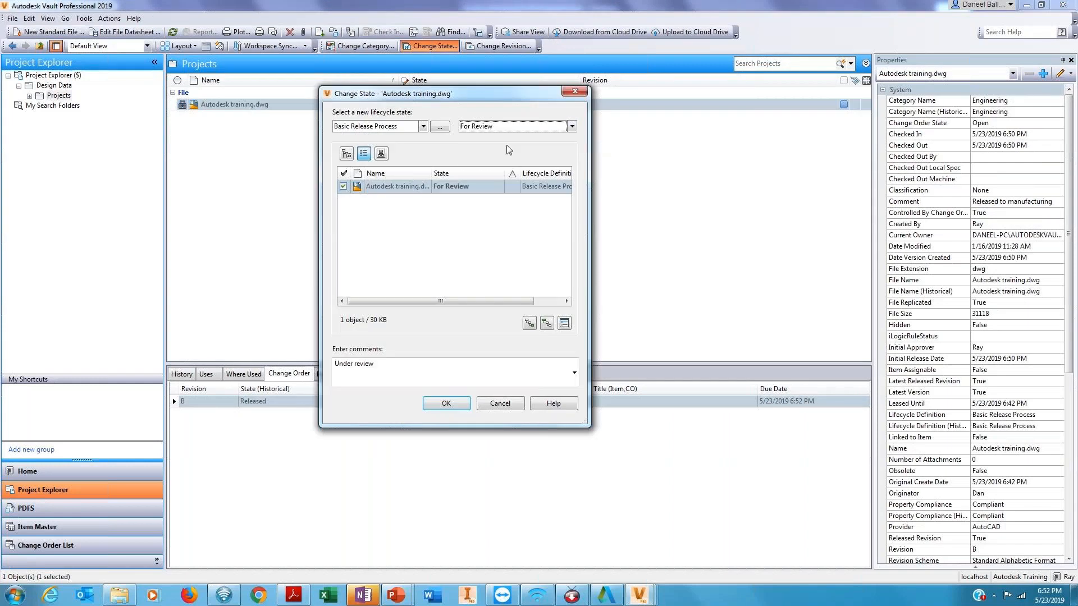
{"action": "left_click", "coordinate": [447, 403]}
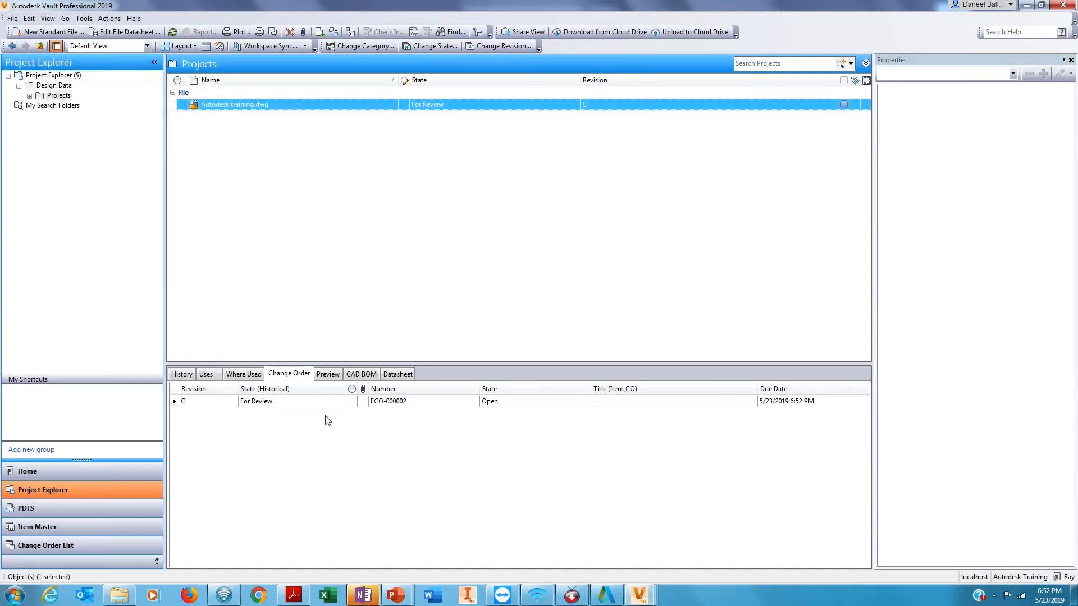
- Check the linked change order entry again, and change the lifecycle state of Autodesk training.dwg to Work in Progress
{"action": "left_click", "coordinate": [278, 403]}
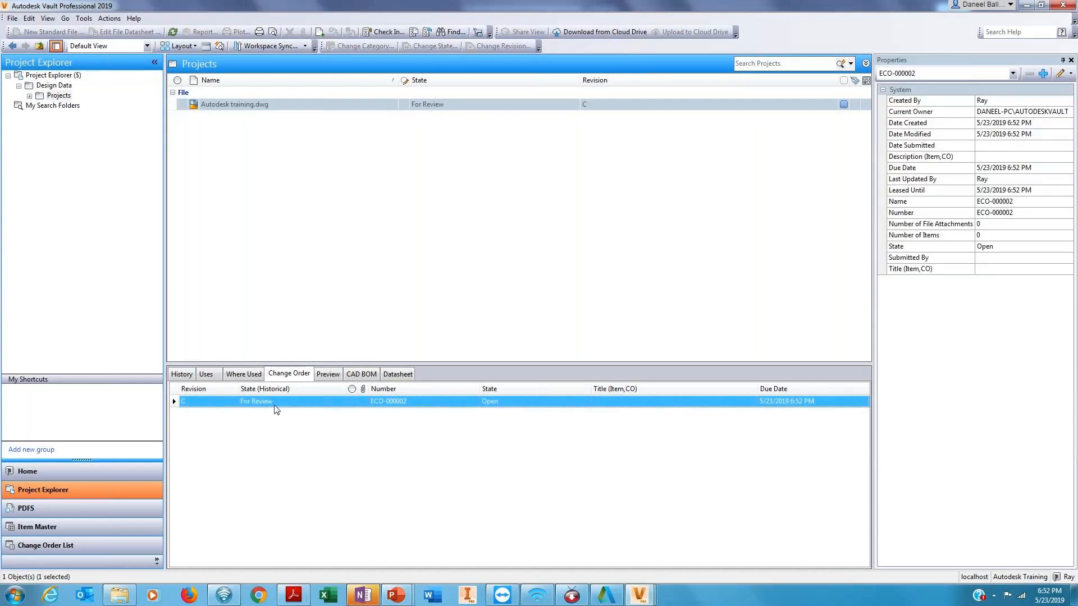
{"action": "left_click", "coordinate": [397, 106]}
{"action": "left_click", "coordinate": [434, 46]}
{"action": "left_click", "coordinate": [508, 126]}
{"action": "left_click", "coordinate": [487, 143]}
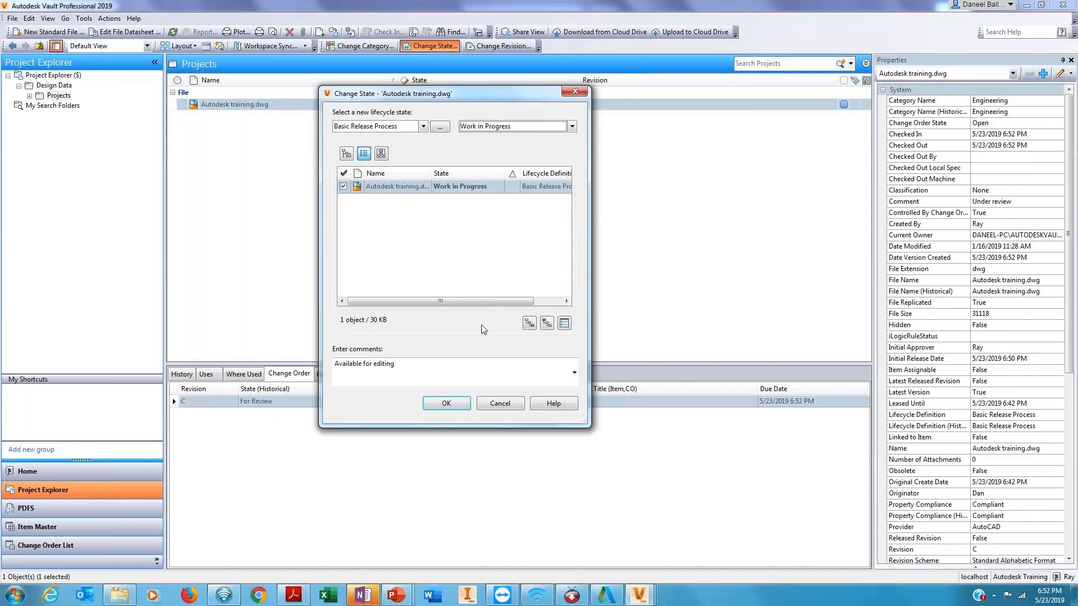
{"action": "left_click", "coordinate": [459, 404]}
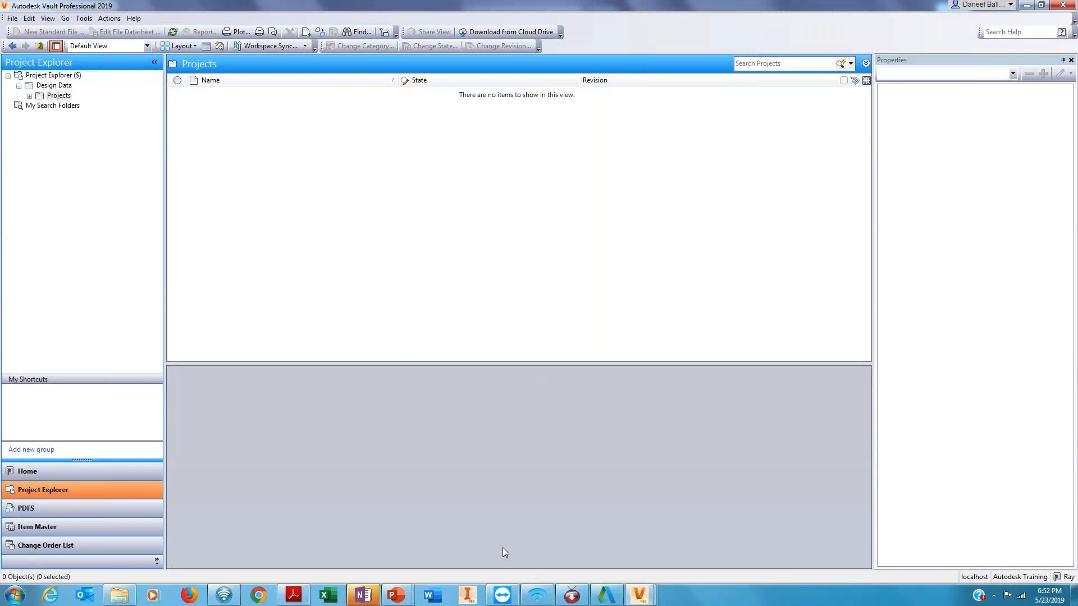
- Switch to the vault window logged in as the designer, check the user profile without changing it, and refresh the Projects folder
{"action": "left_click", "coordinate": [644, 601]}
{"action": "left_click", "coordinate": [542, 559]}
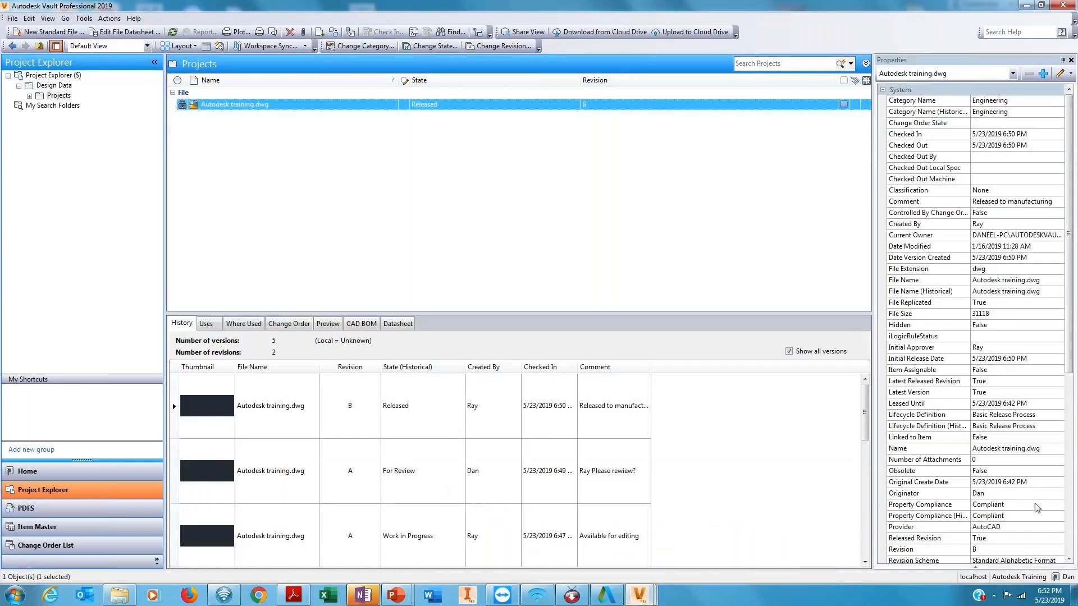
{"action": "left_click", "coordinate": [1064, 576]}
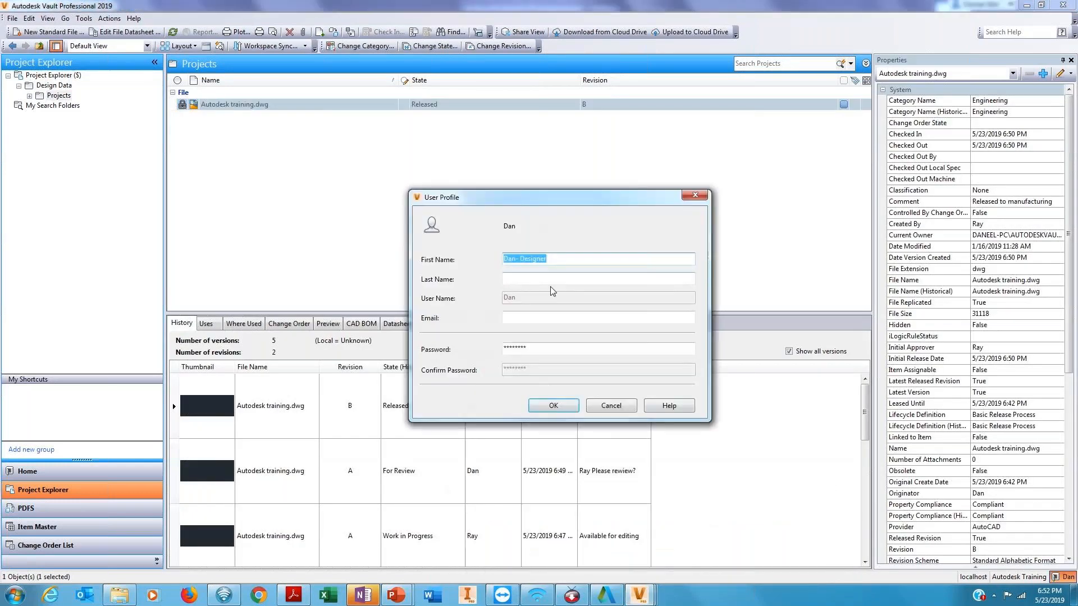
{"action": "left_click", "coordinate": [603, 405]}
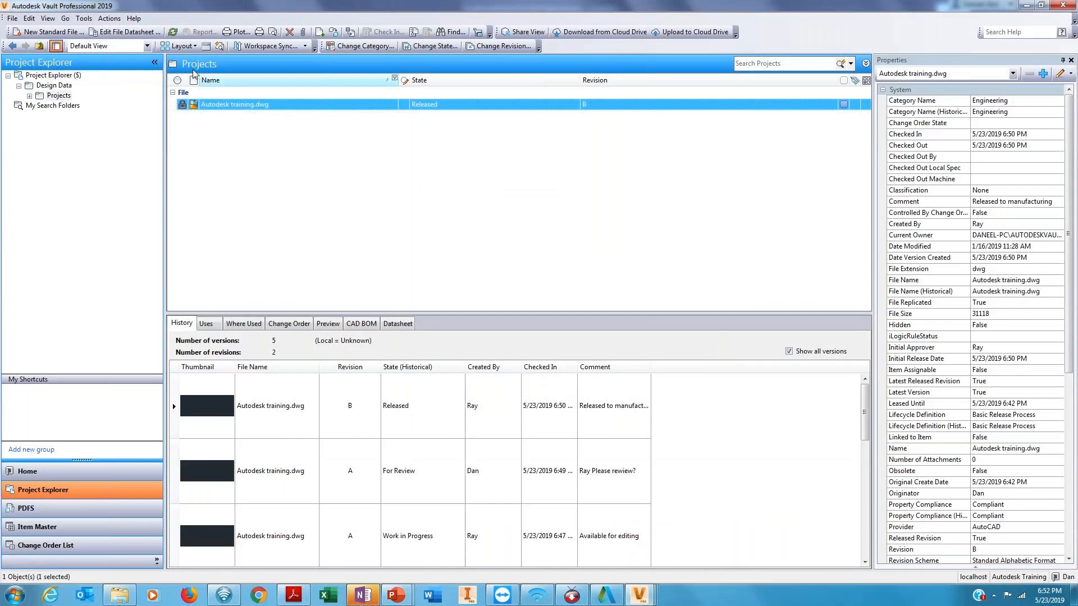
{"action": "left_click", "coordinate": [173, 31]}
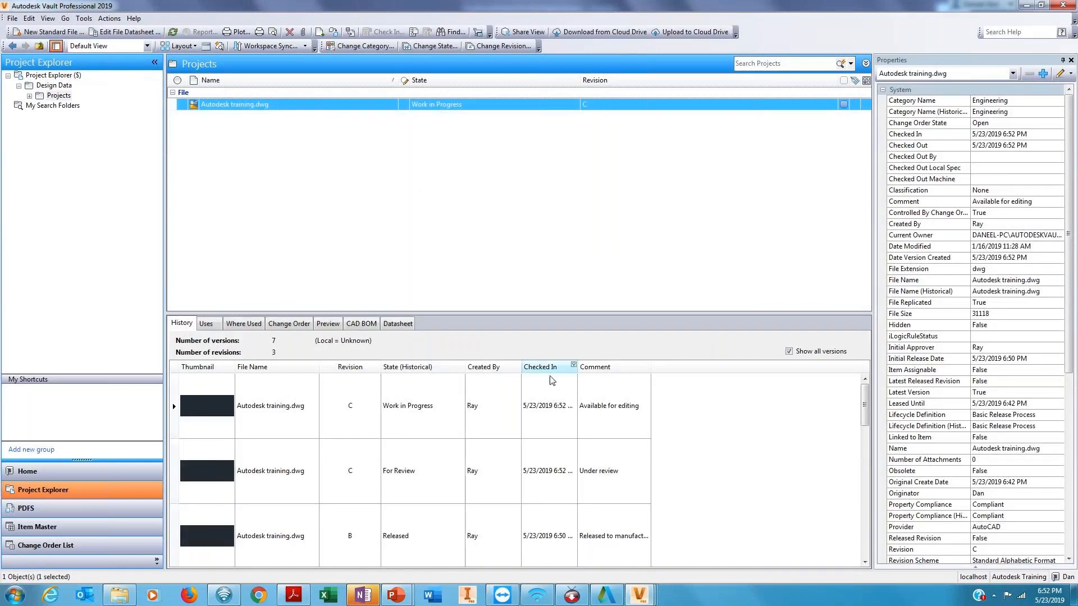
- Examine the version history and the linked change order of Autodesk training.dwg, and reselect the drawing
{"action": "left_click", "coordinate": [530, 396]}
{"action": "left_click", "coordinate": [492, 446]}
{"action": "left_click", "coordinate": [281, 328]}
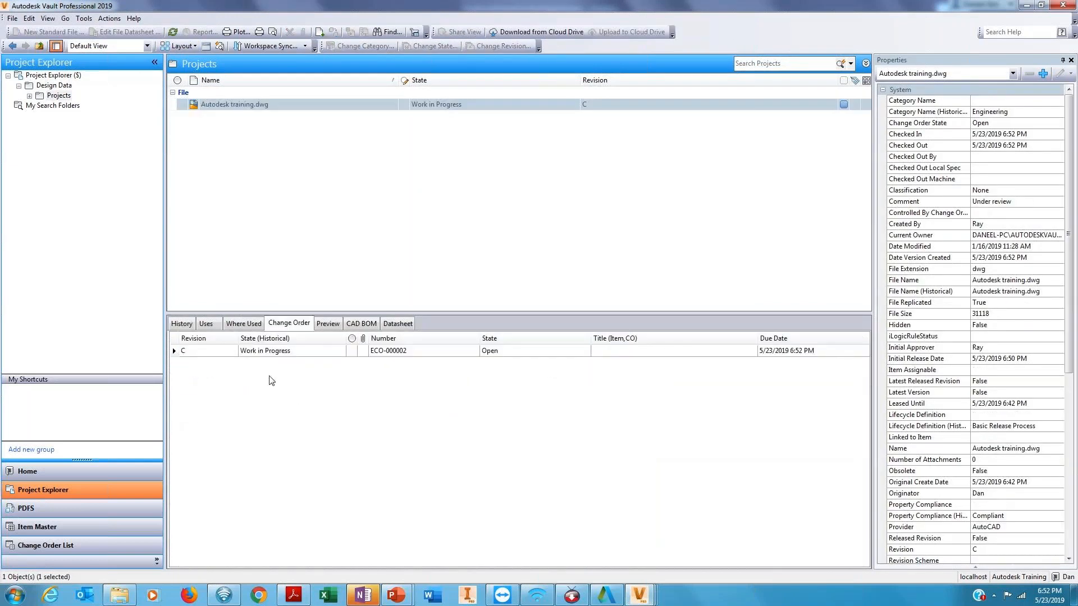
{"action": "left_click", "coordinate": [270, 351]}
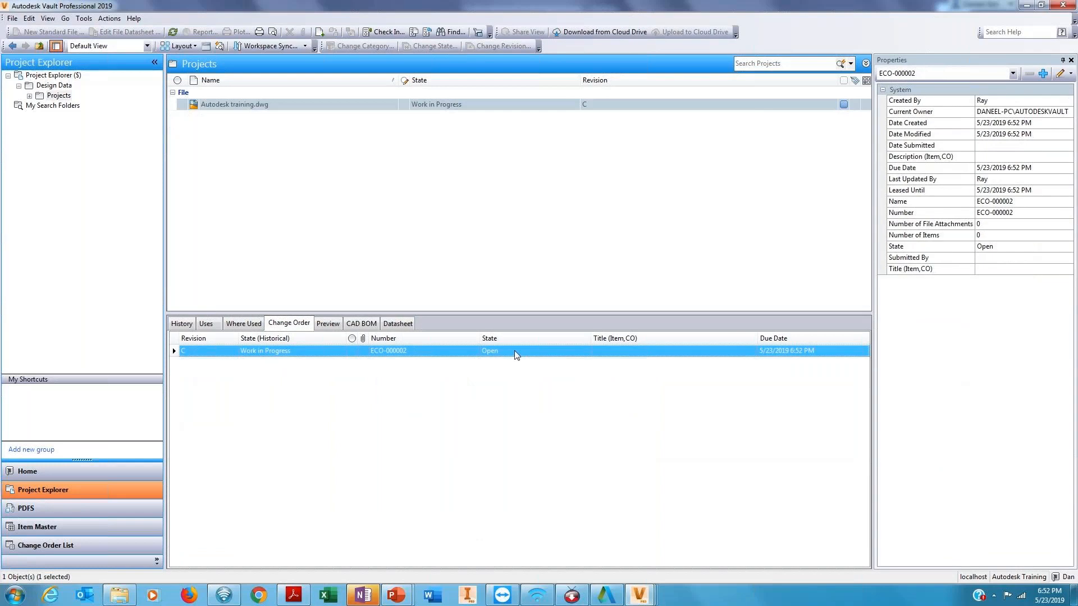
{"action": "left_click", "coordinate": [342, 108]}
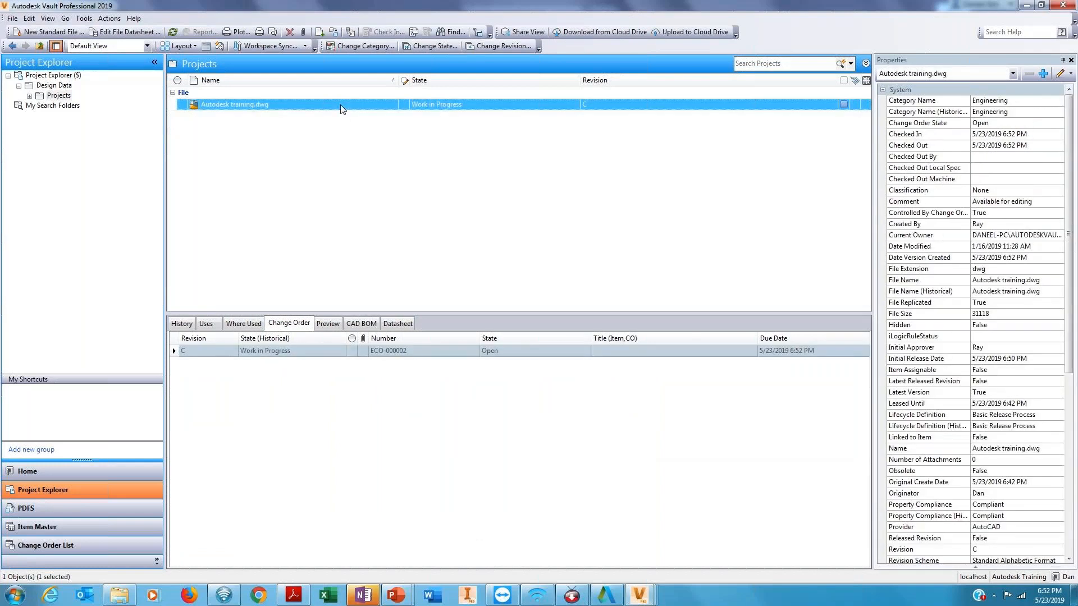